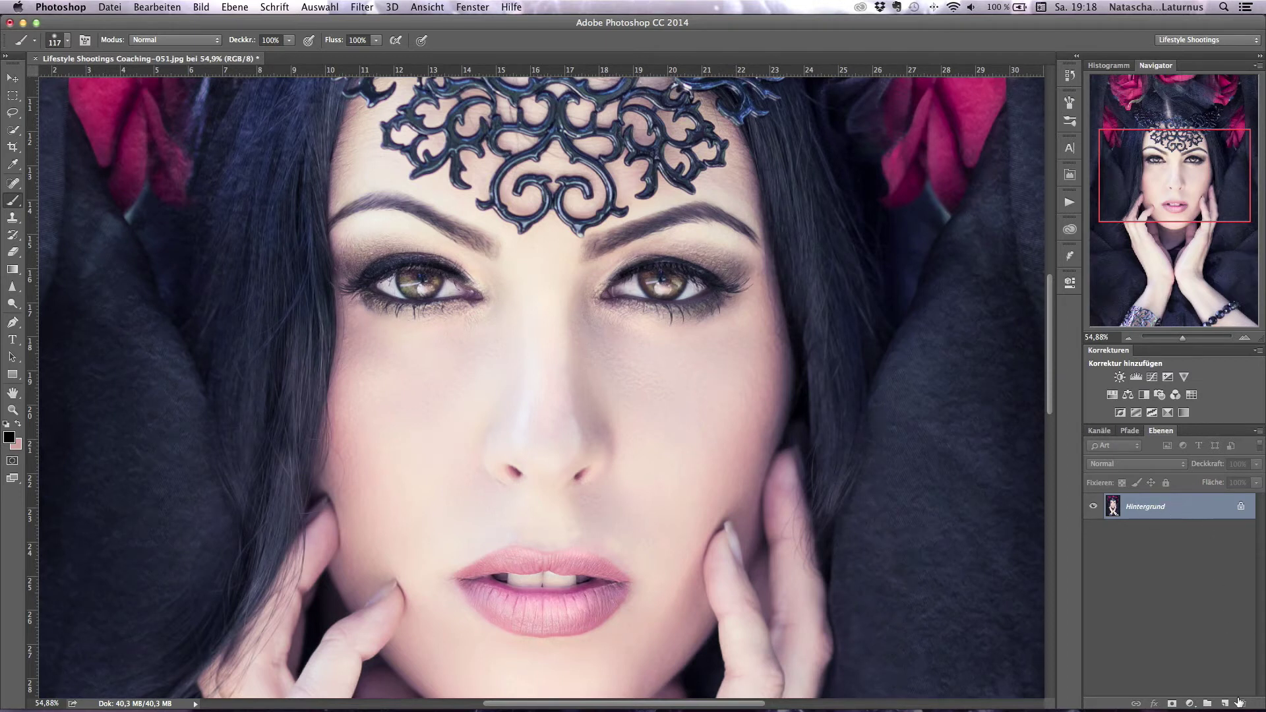
Step: Duplicate the Hintergrund layer to create the working copy 'Hintergrund Kopie'
left_click_drag(1238, 701, 1225, 701)
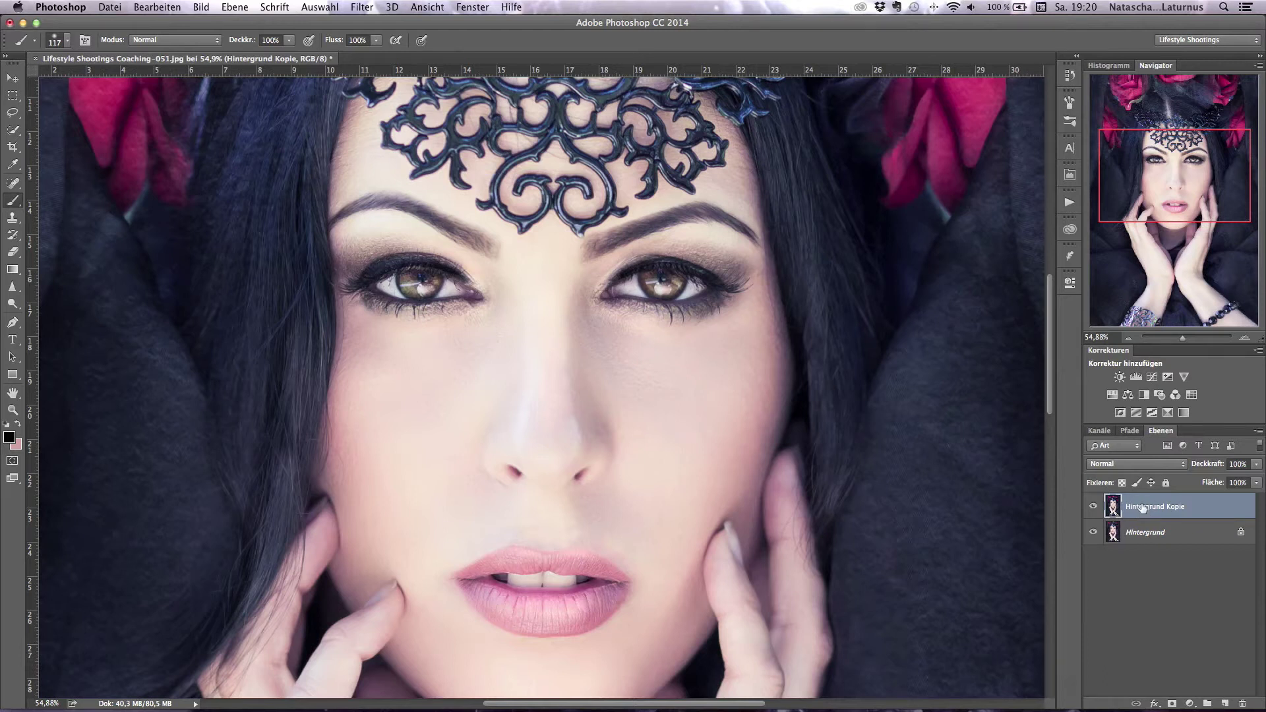
Step: Apply Rauschen reduzieren to Hintergrund Kopie at Stärke 10 with Details scharfzeichnen 0
left_click(362, 7)
mouse_move(386, 164)
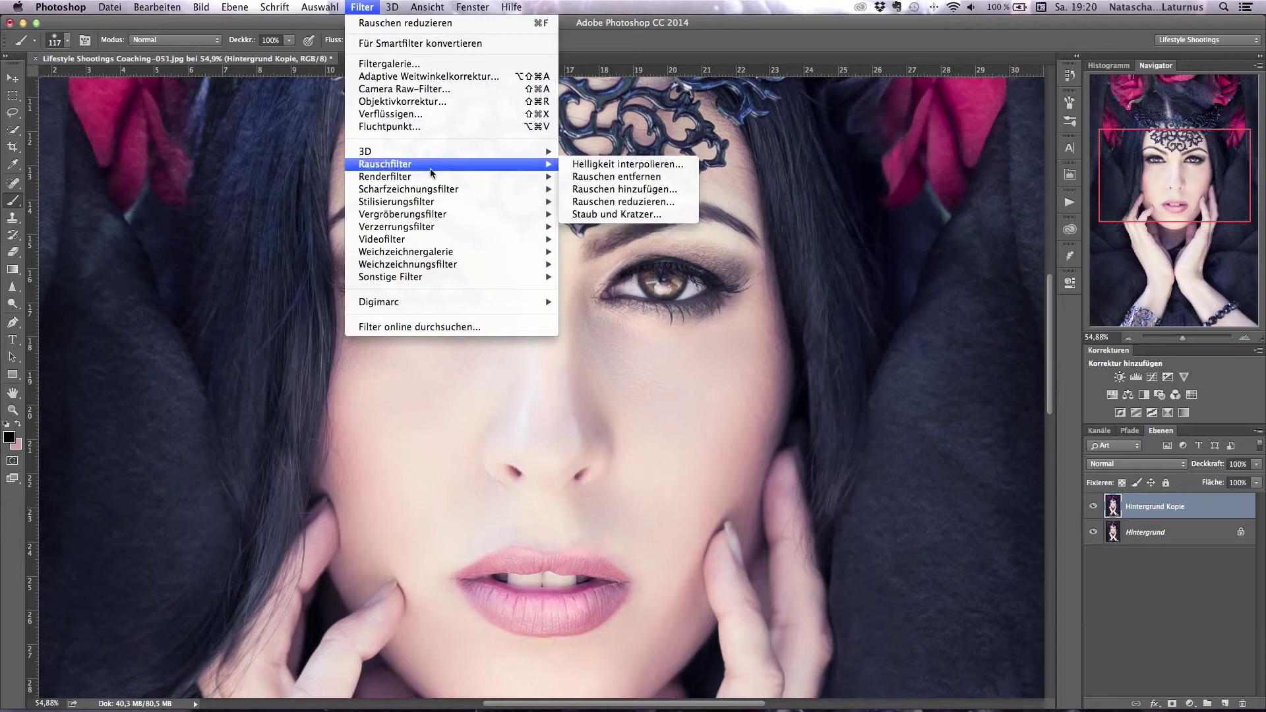
left_click(626, 203)
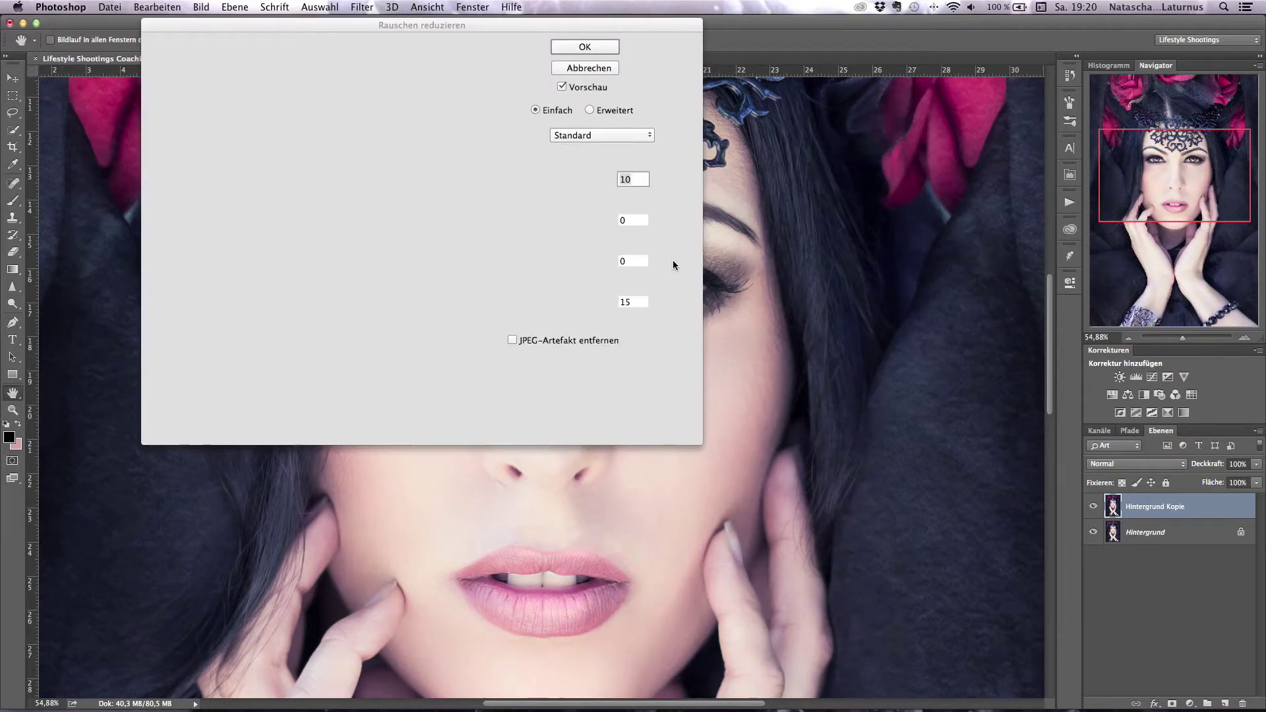
left_click_drag(645, 25, 782, 164)
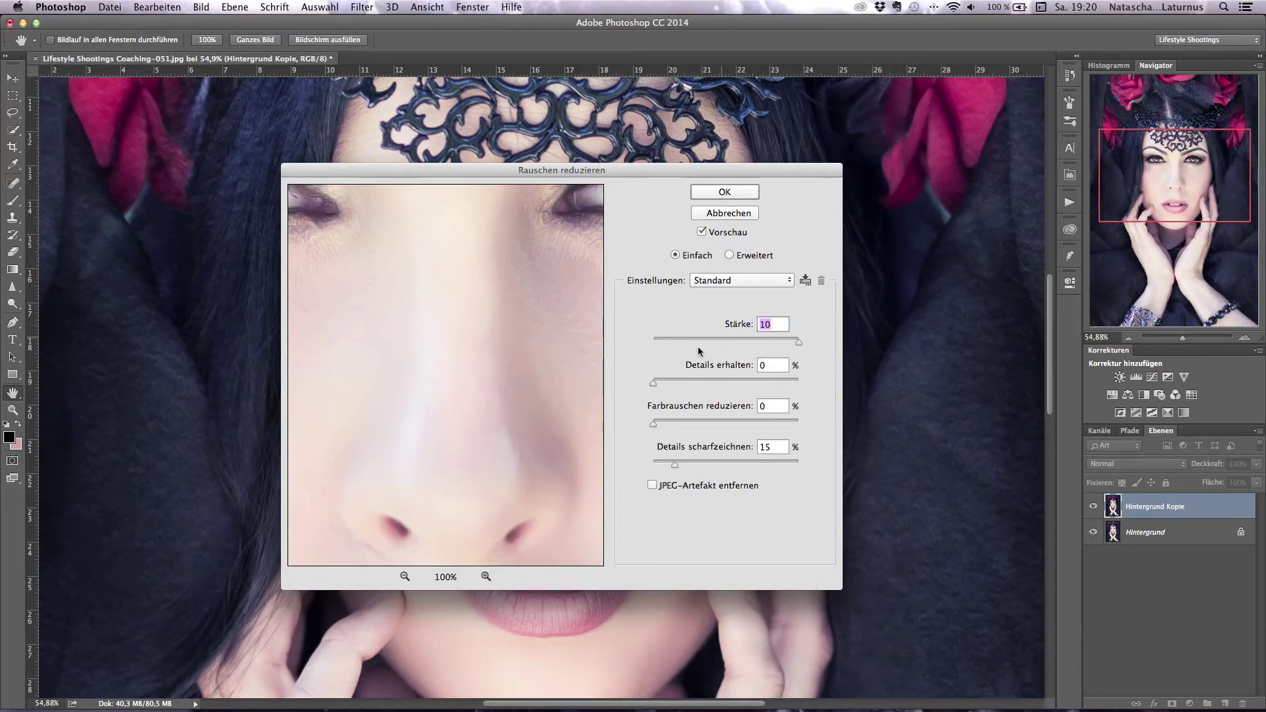
left_click(653, 464)
left_click(735, 194)
key("b")
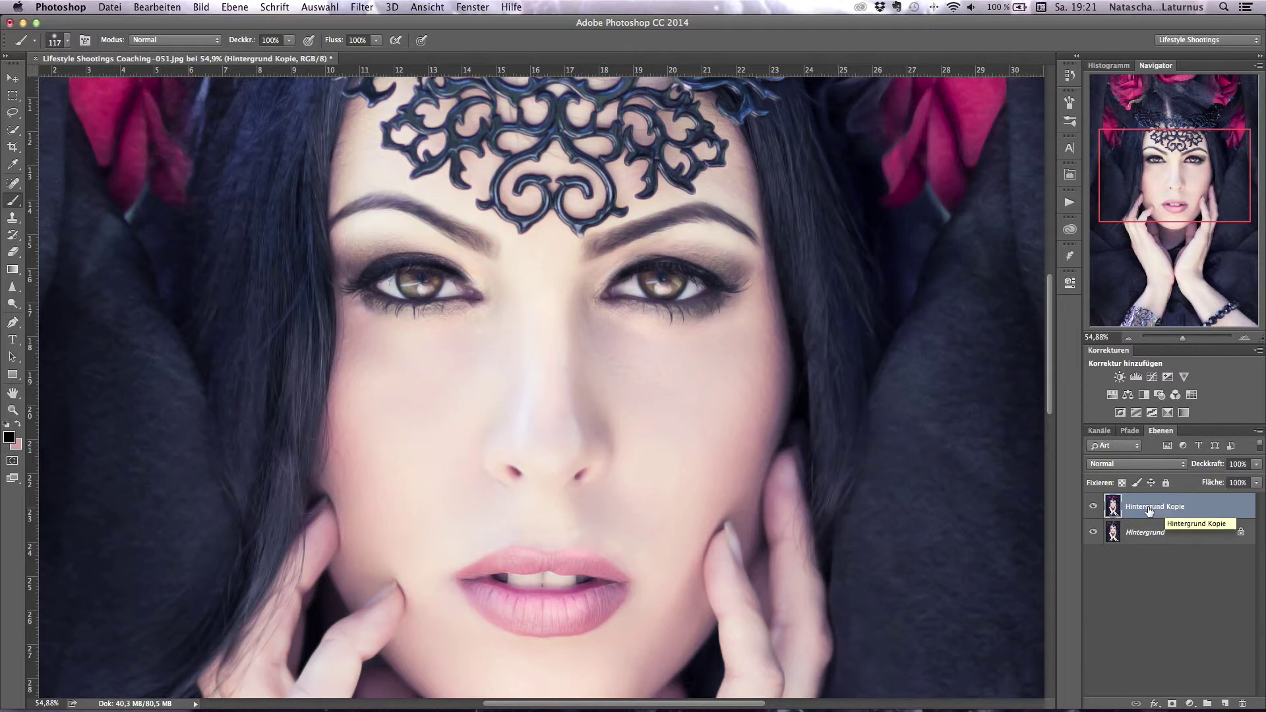
Step: Compare the smoothed layer on and off, rename it 'Weich', and duplicate it as 'Weich Kopie'
left_click(1094, 507)
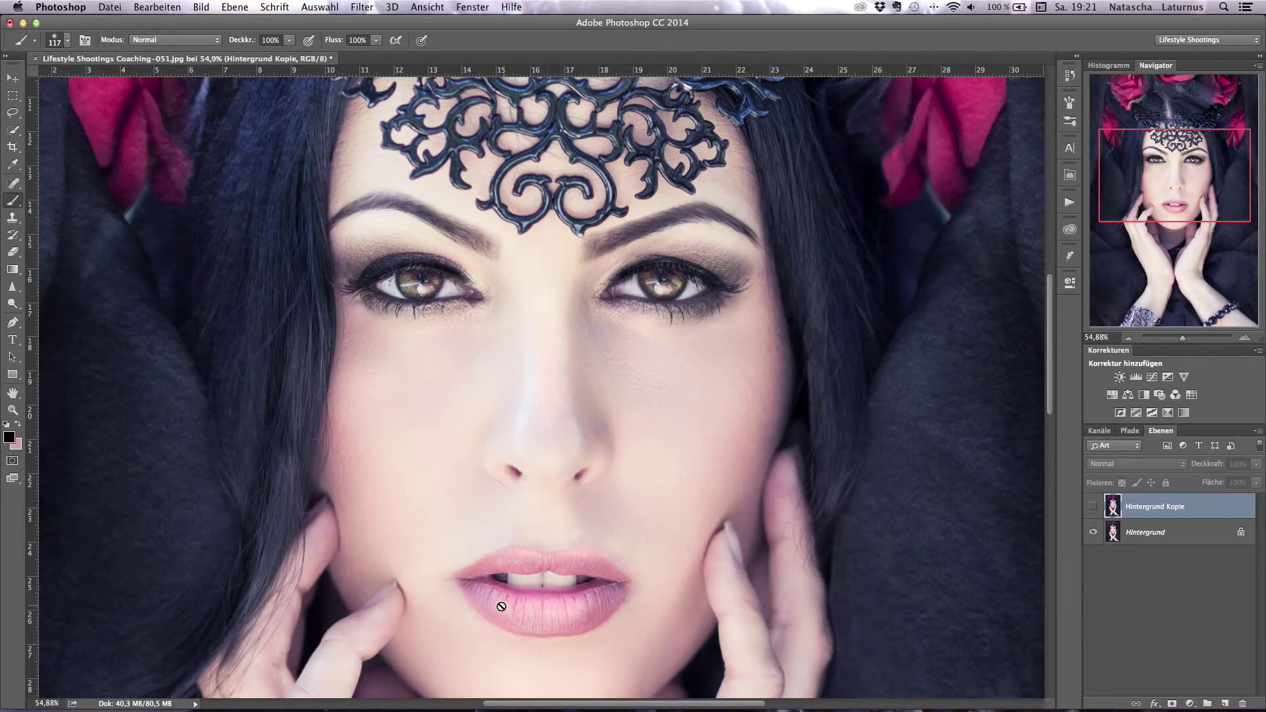
left_click(1093, 506)
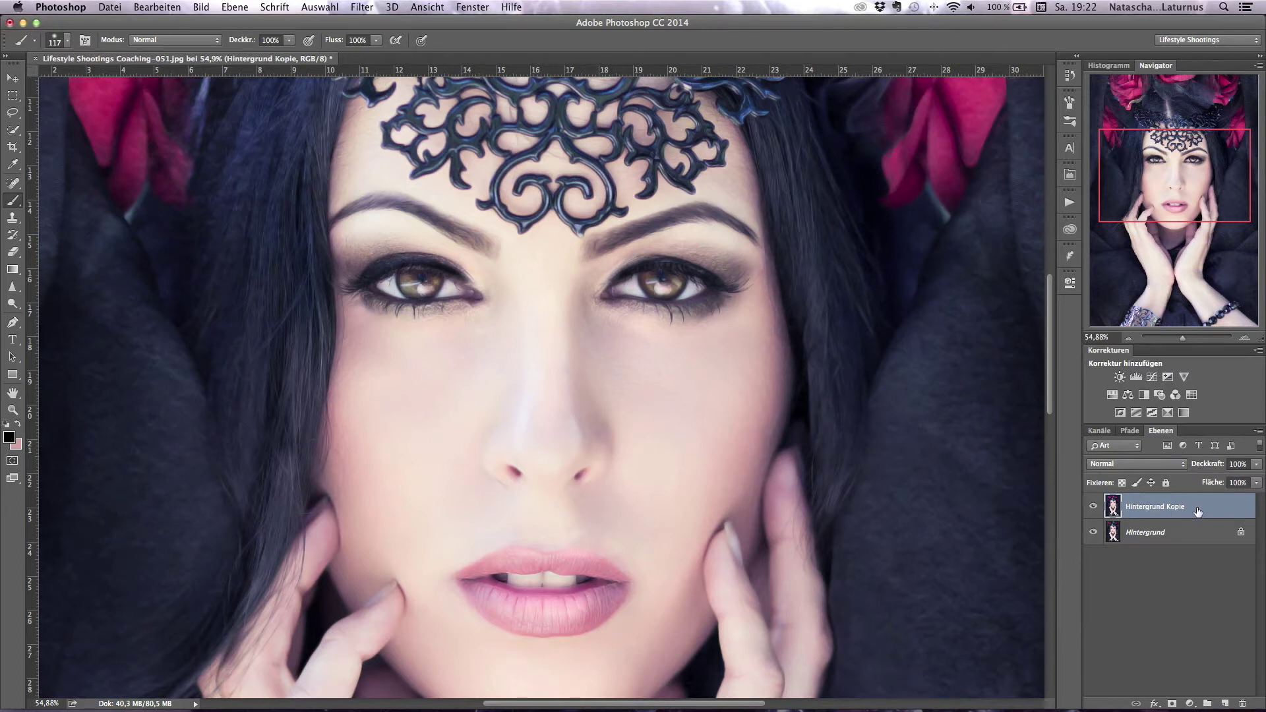
double_click(1161, 507)
type("Weich")
key("Return")
left_click_drag(1221, 566, 1226, 707)
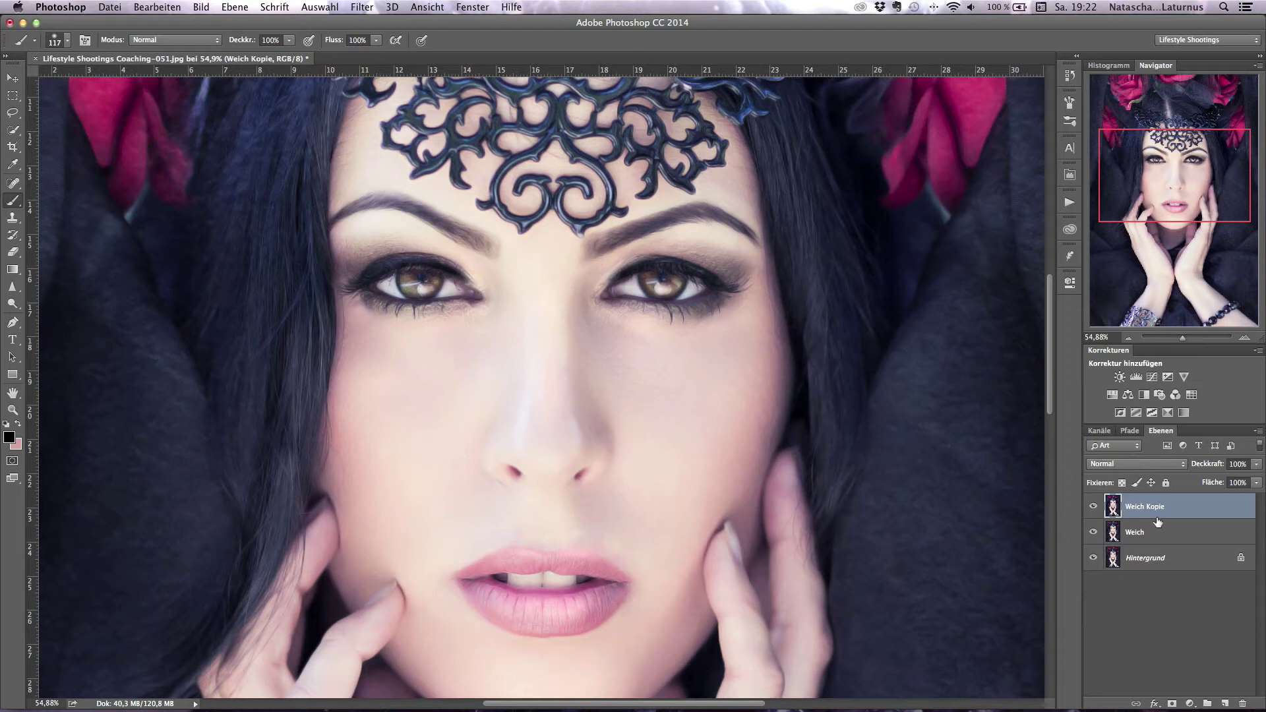
Step: Blur Weich Kopie with Gaußscher Weichzeichner at a 59.0-pixel radius
left_click(362, 8)
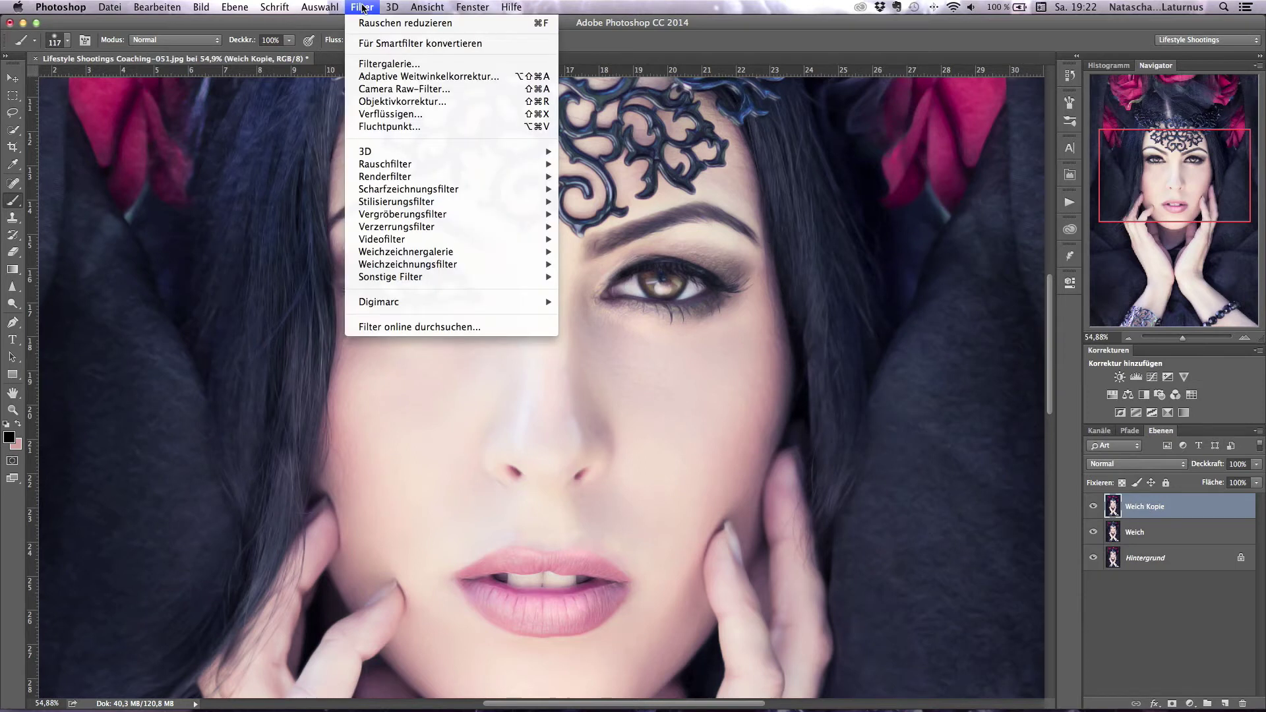
mouse_move(407, 264)
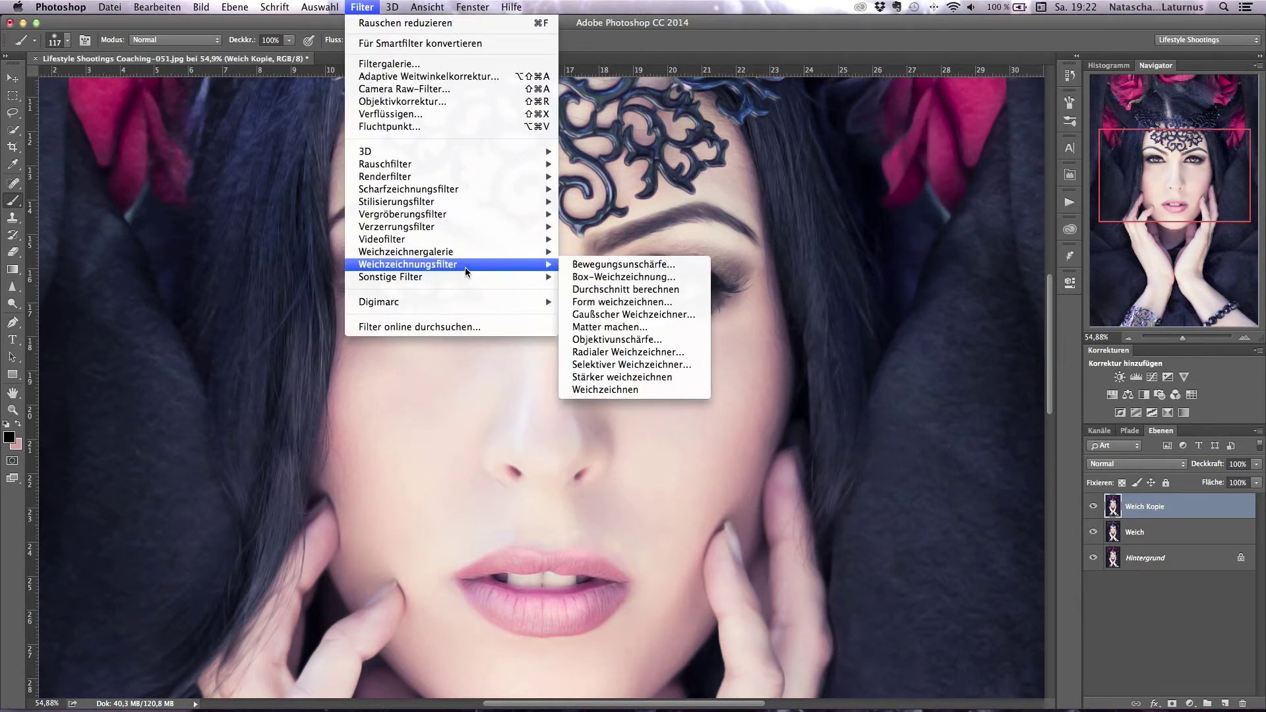
left_click(665, 315)
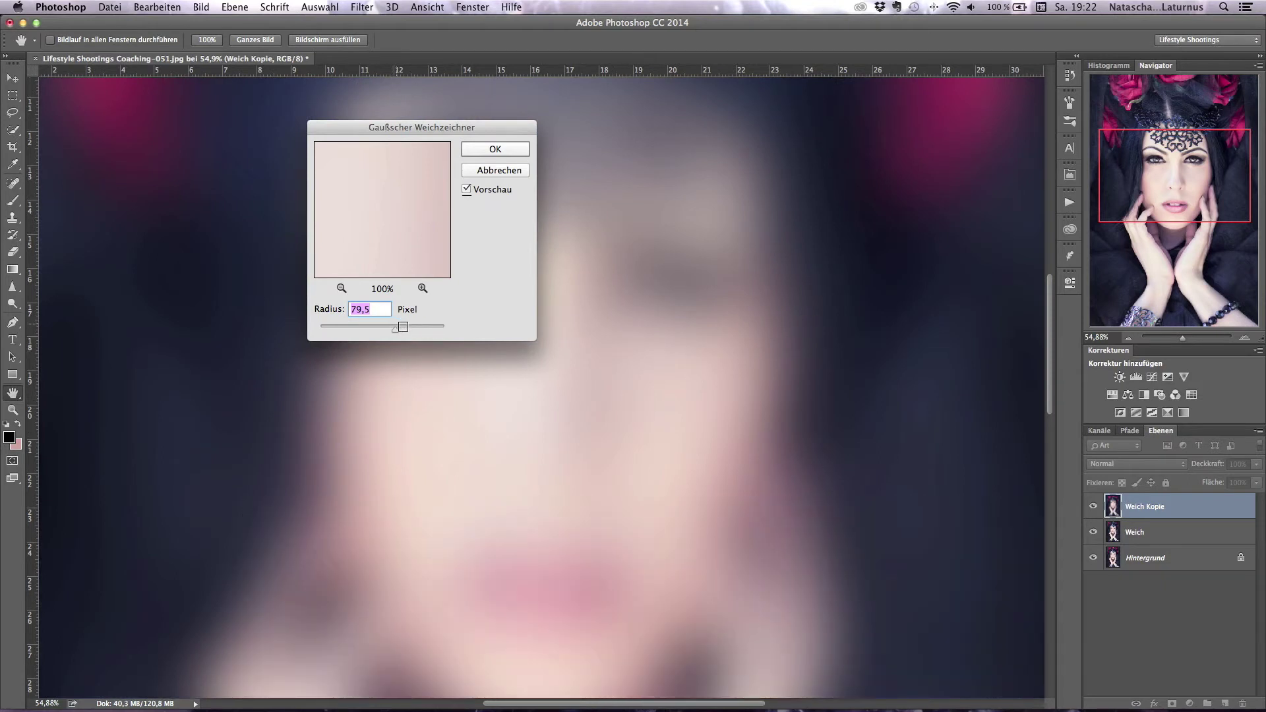
left_click(389, 330)
left_click_drag(394, 332, 390, 333)
left_click(485, 150)
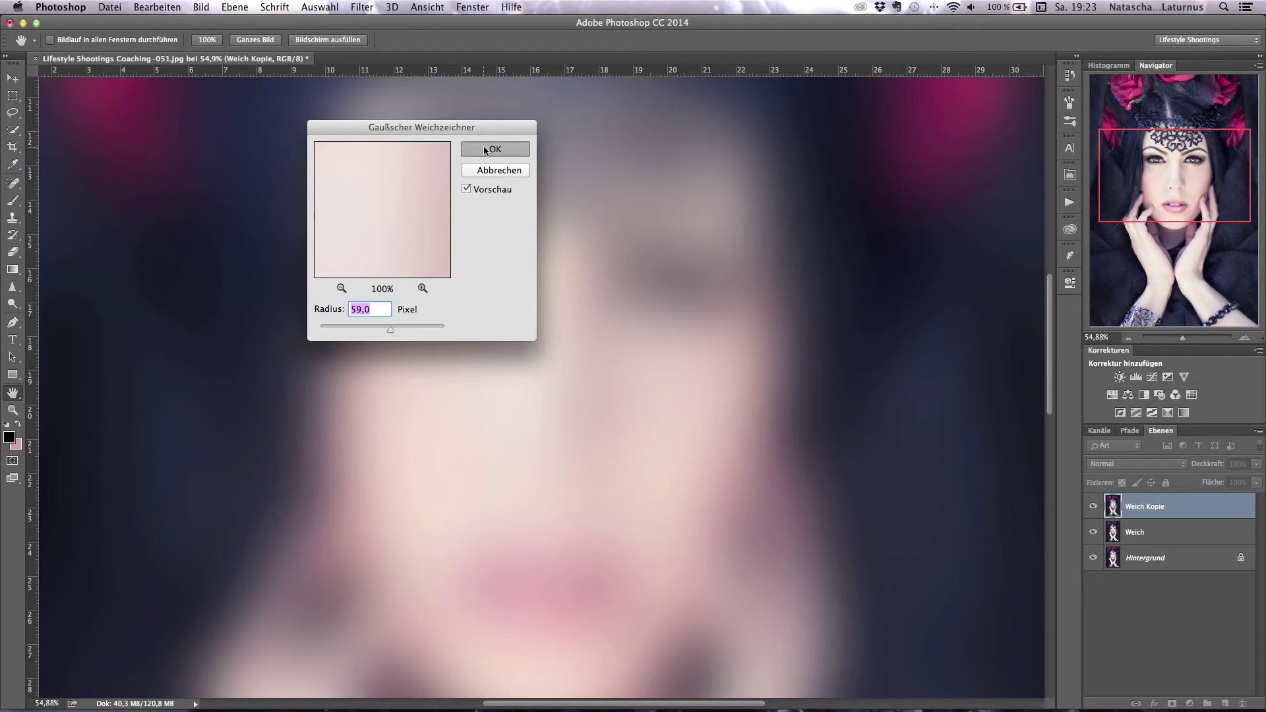
key("b")
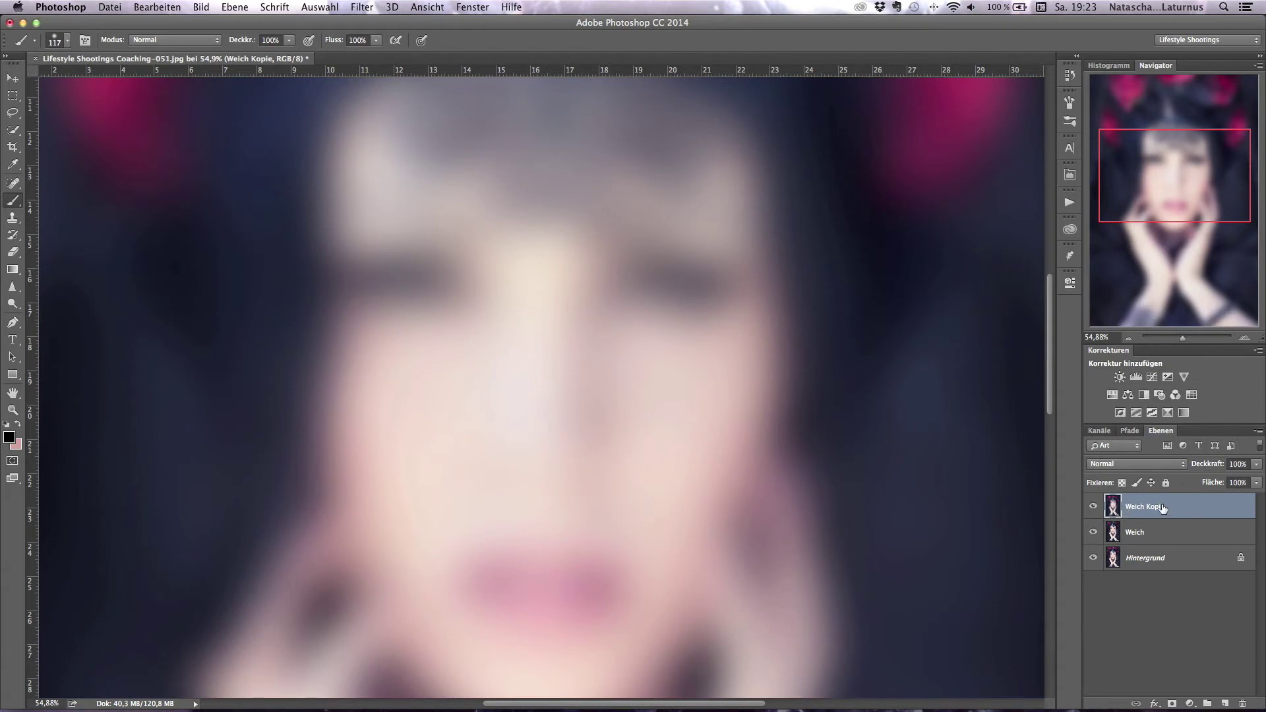
Step: Set the blurred layer's blend mode to Weiches Licht and compare it hidden and shown
left_click(1145, 463)
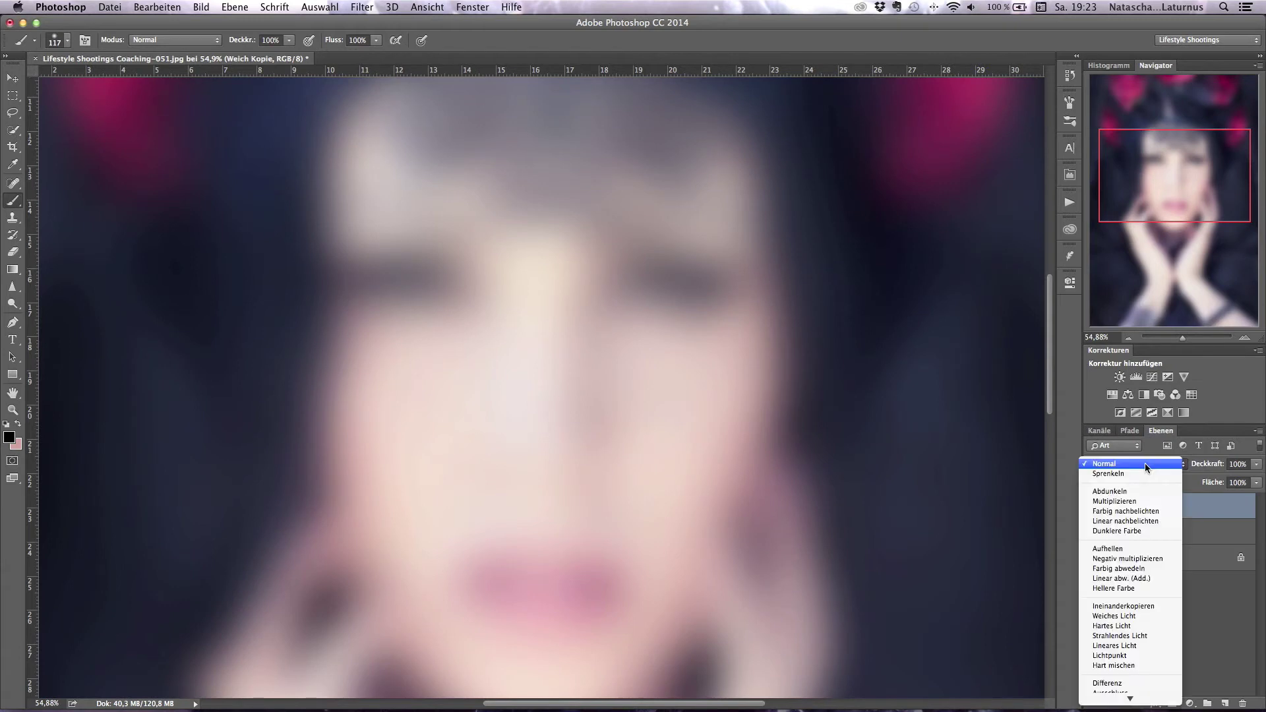
left_click(1132, 617)
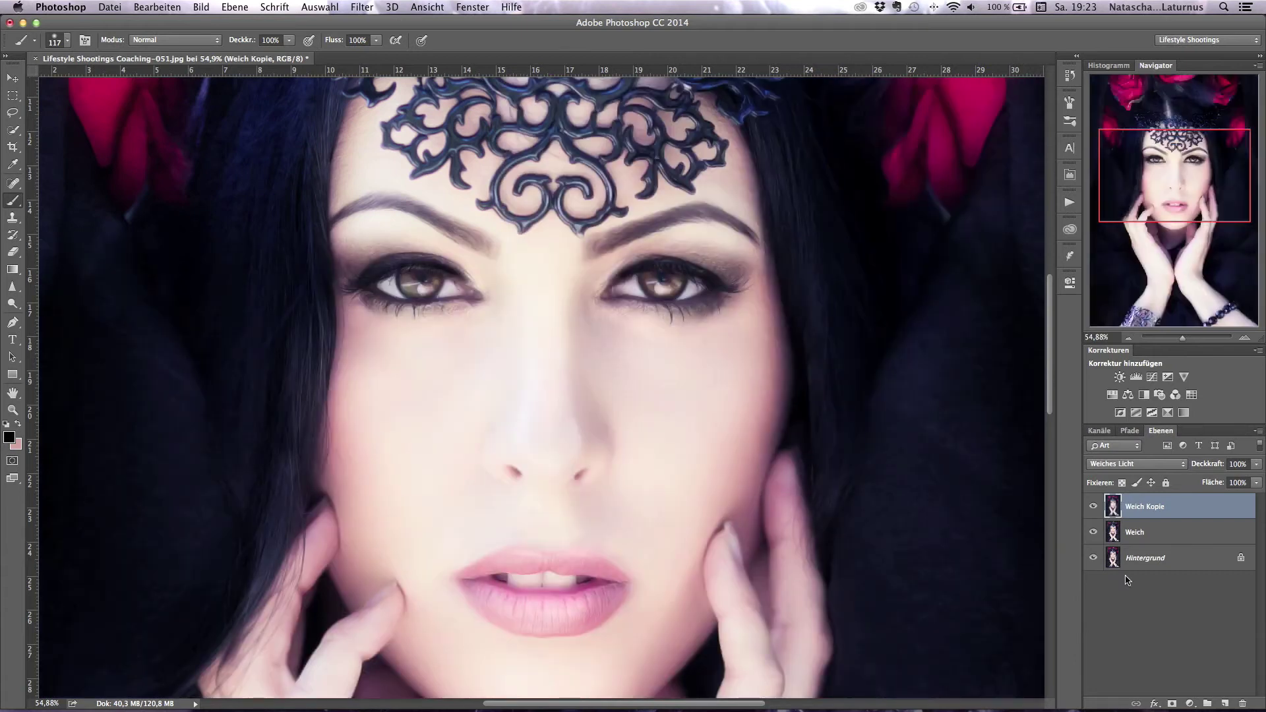
left_click(1093, 507)
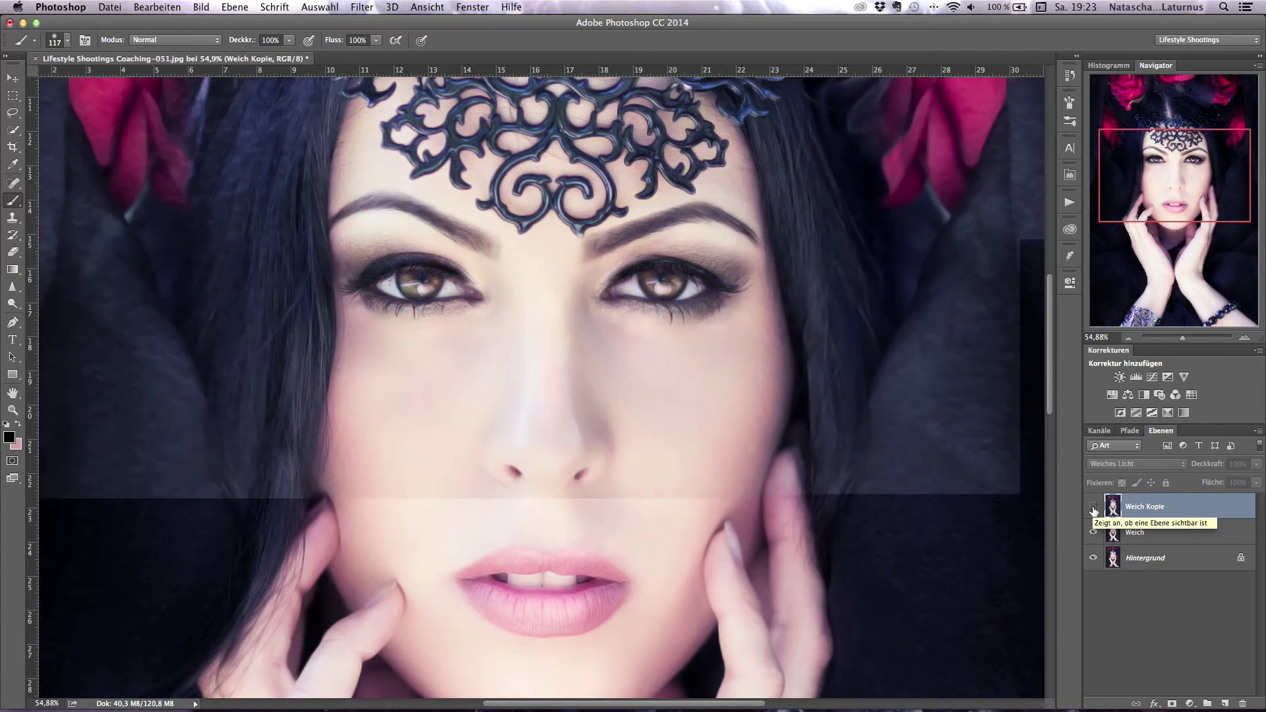
left_click(1093, 507)
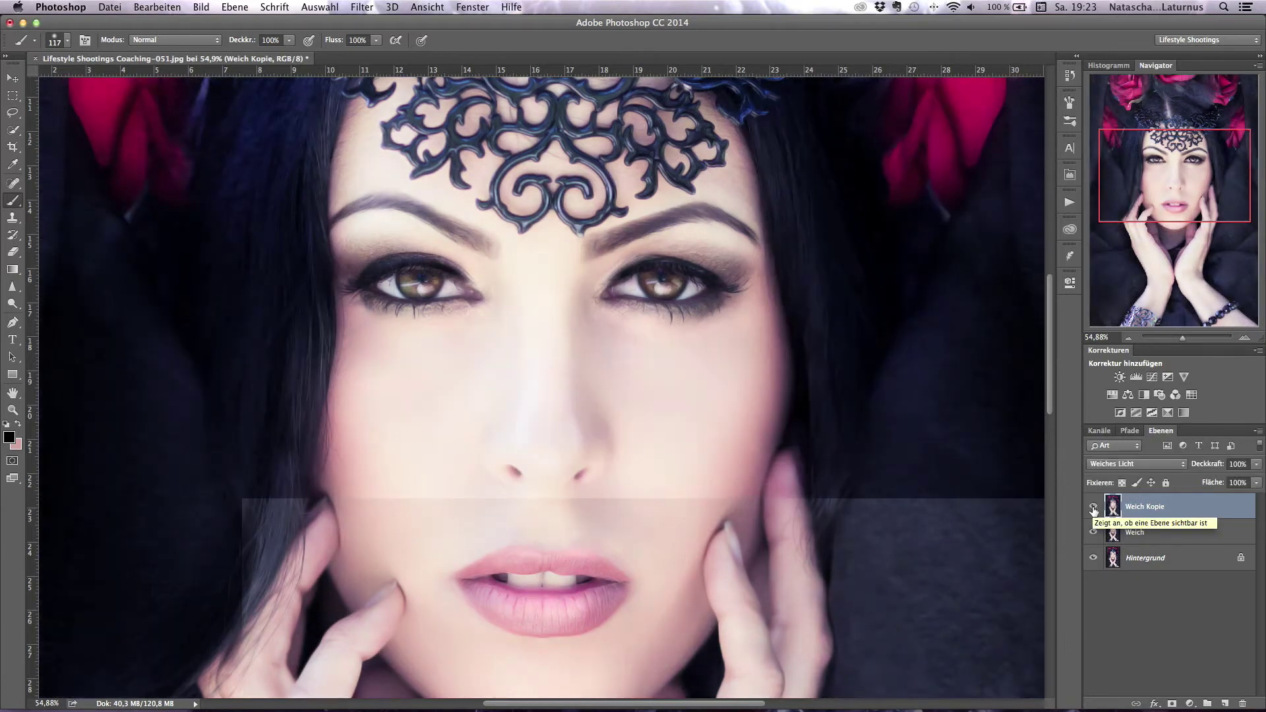
left_click(1093, 507)
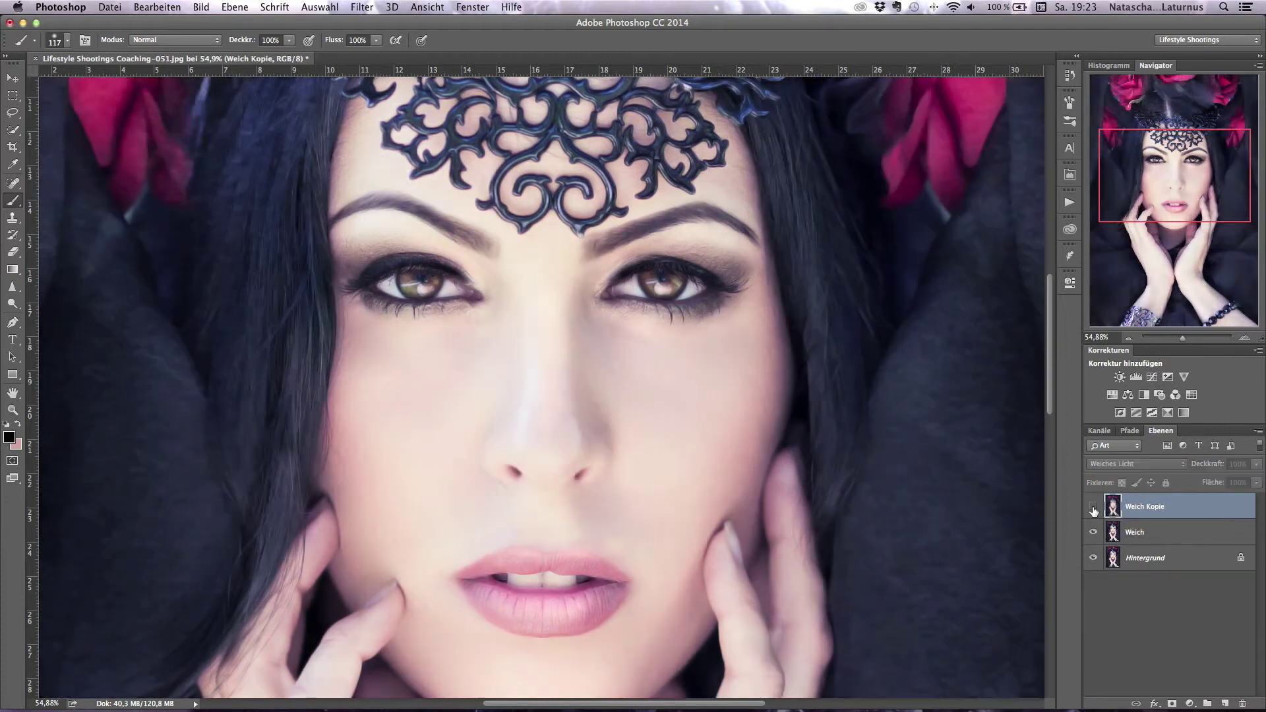
left_click(1093, 507)
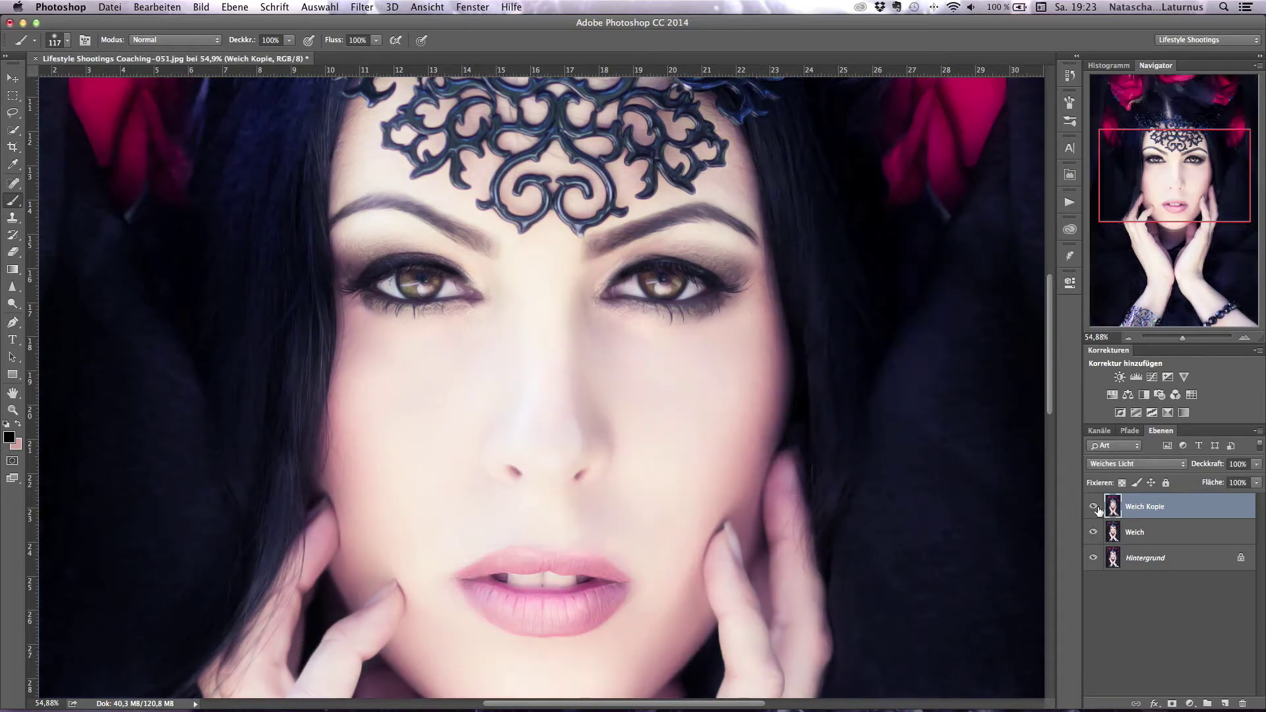
Step: Rename the Weich Kopie layer to 'Glow'
double_click(1147, 509)
type("Glow")
key("Return")
Step: Add a Farbton/Sättigung adjustment layer above Glow with Farbton set to -44
left_click(1111, 395)
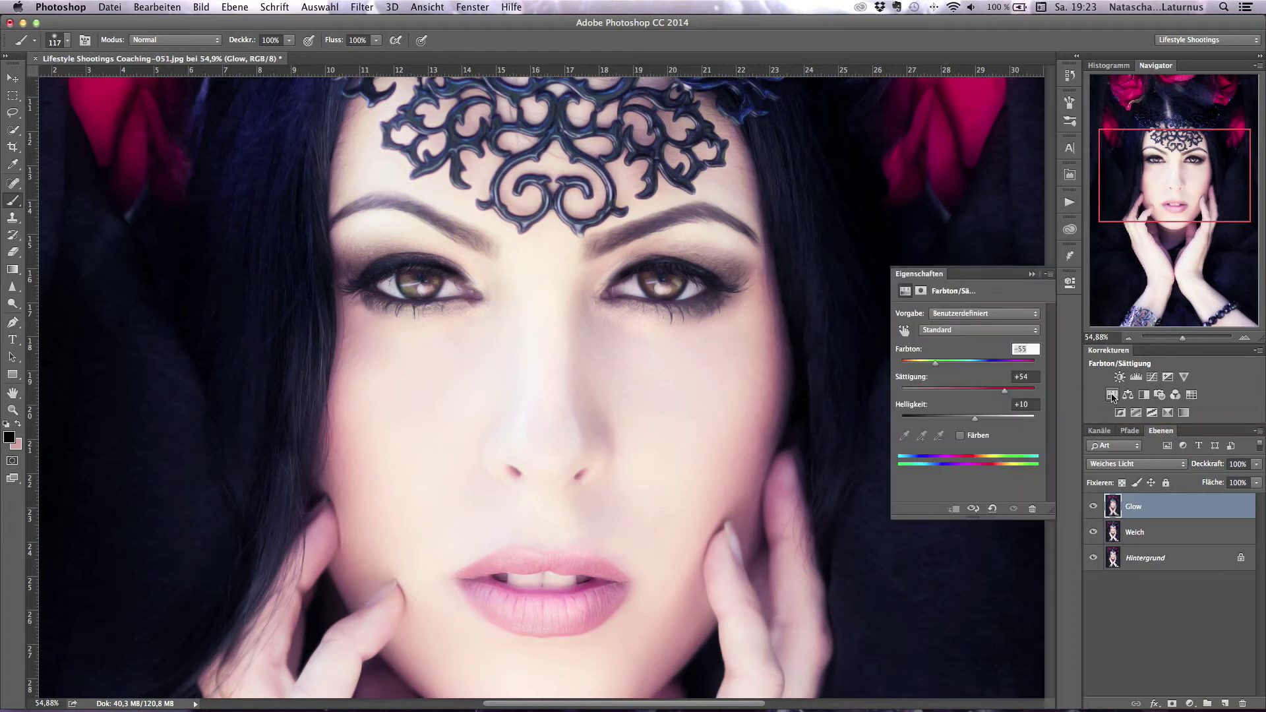
left_click(1111, 395)
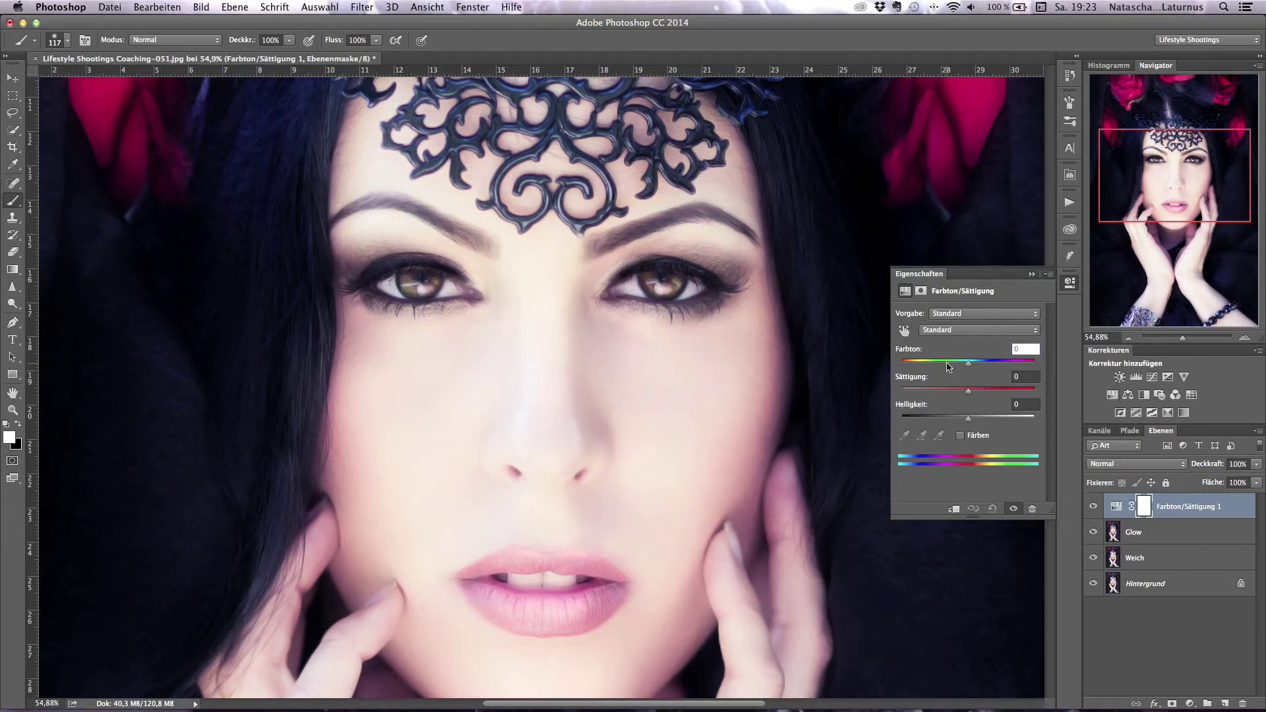
left_click_drag(951, 367, 934, 367)
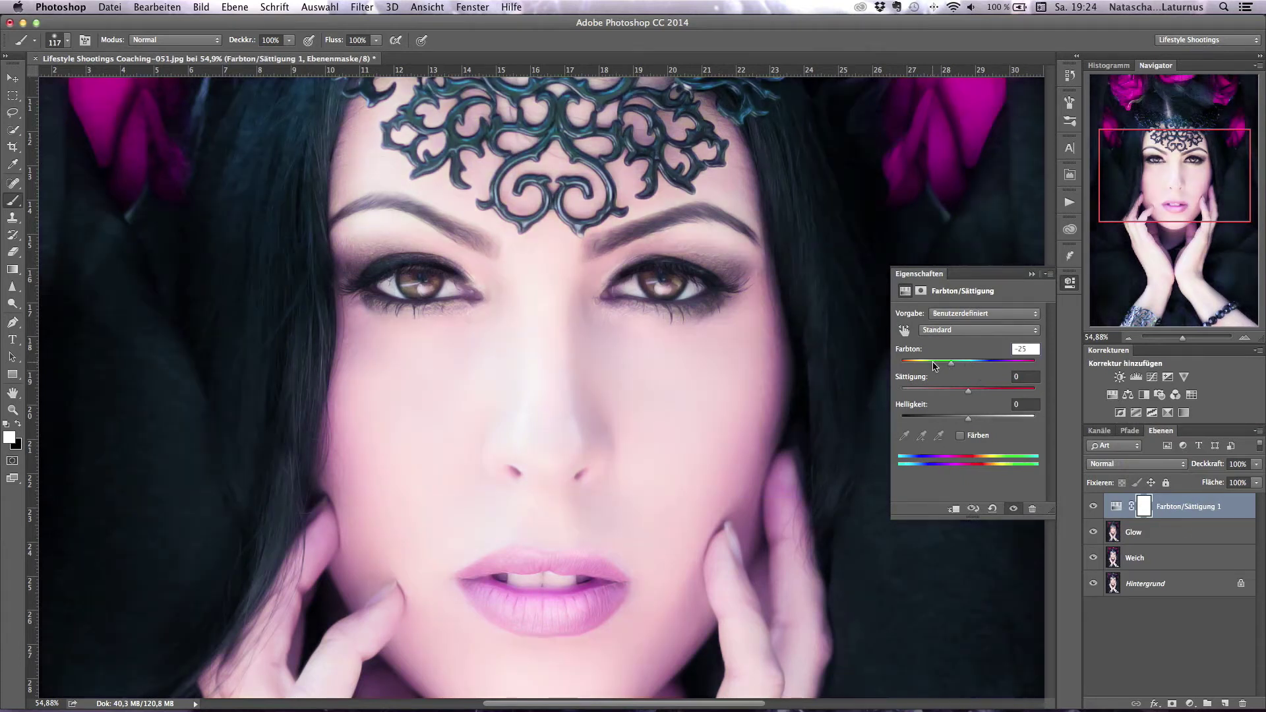
mouse_move(934, 366)
left_mouse_down()
mouse_move(916, 367)
mouse_move(1020, 367)
left_mouse_up()
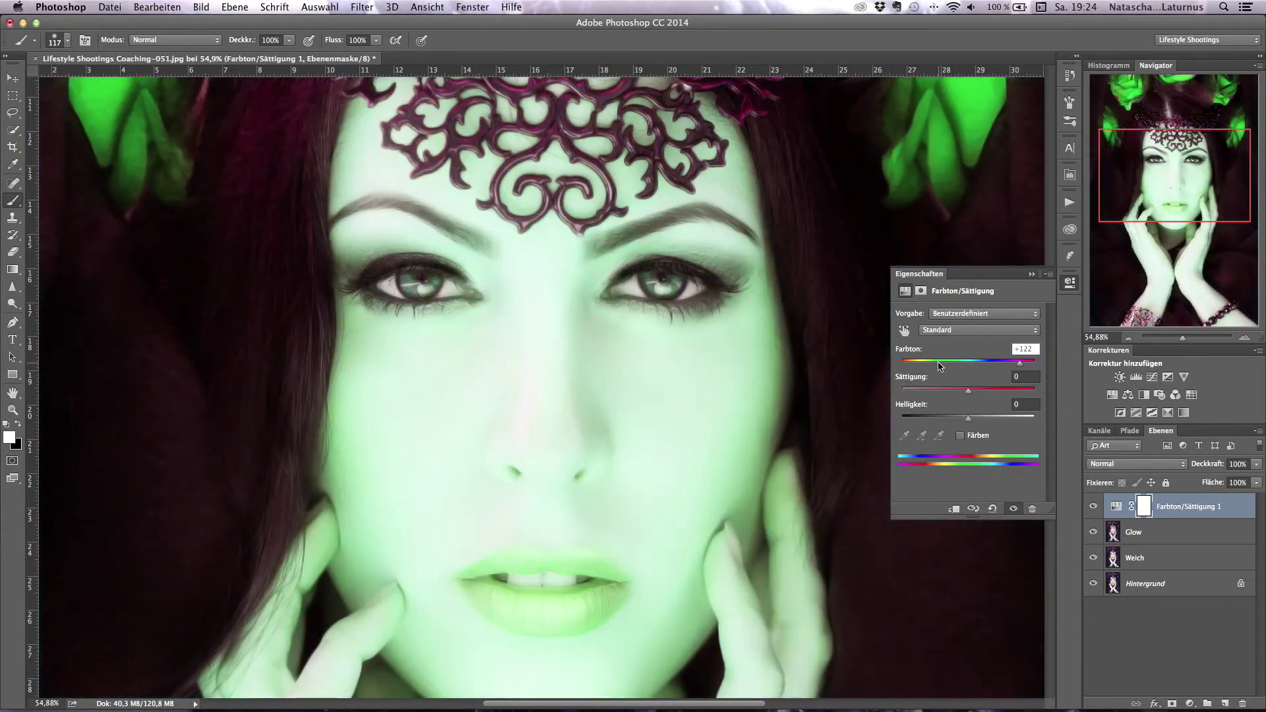
left_click(939, 366)
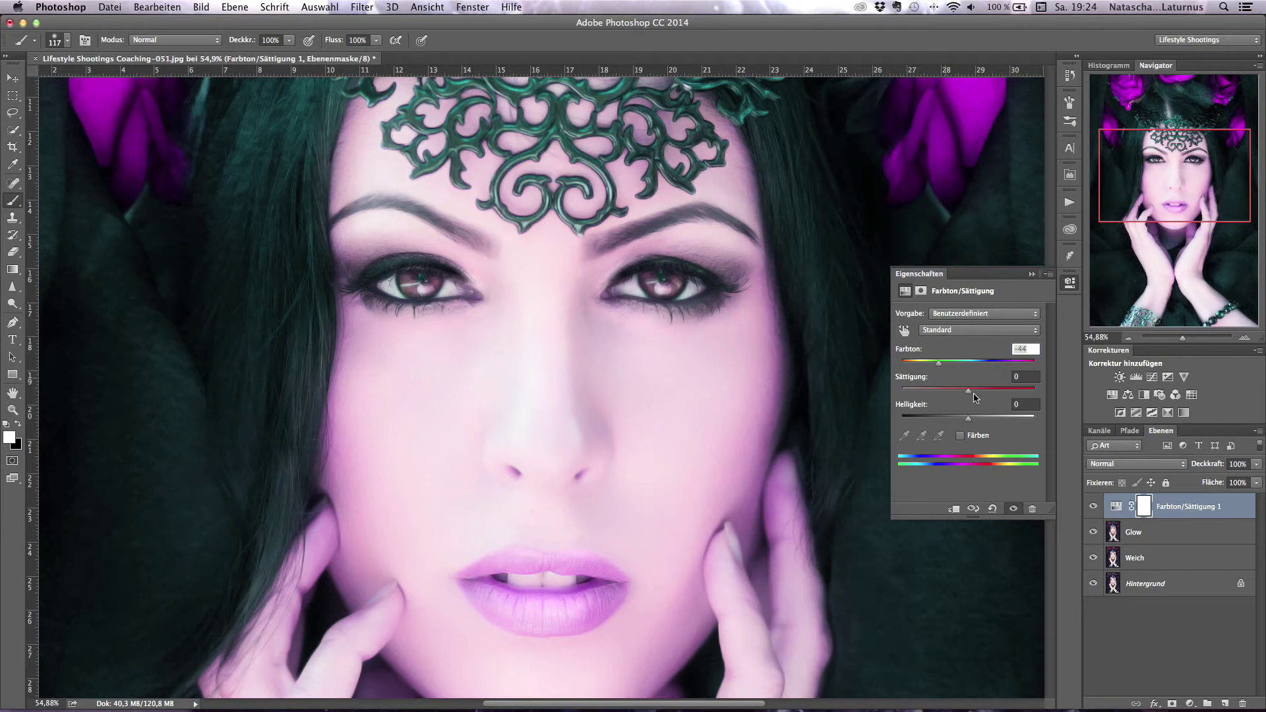
left_click(1115, 508)
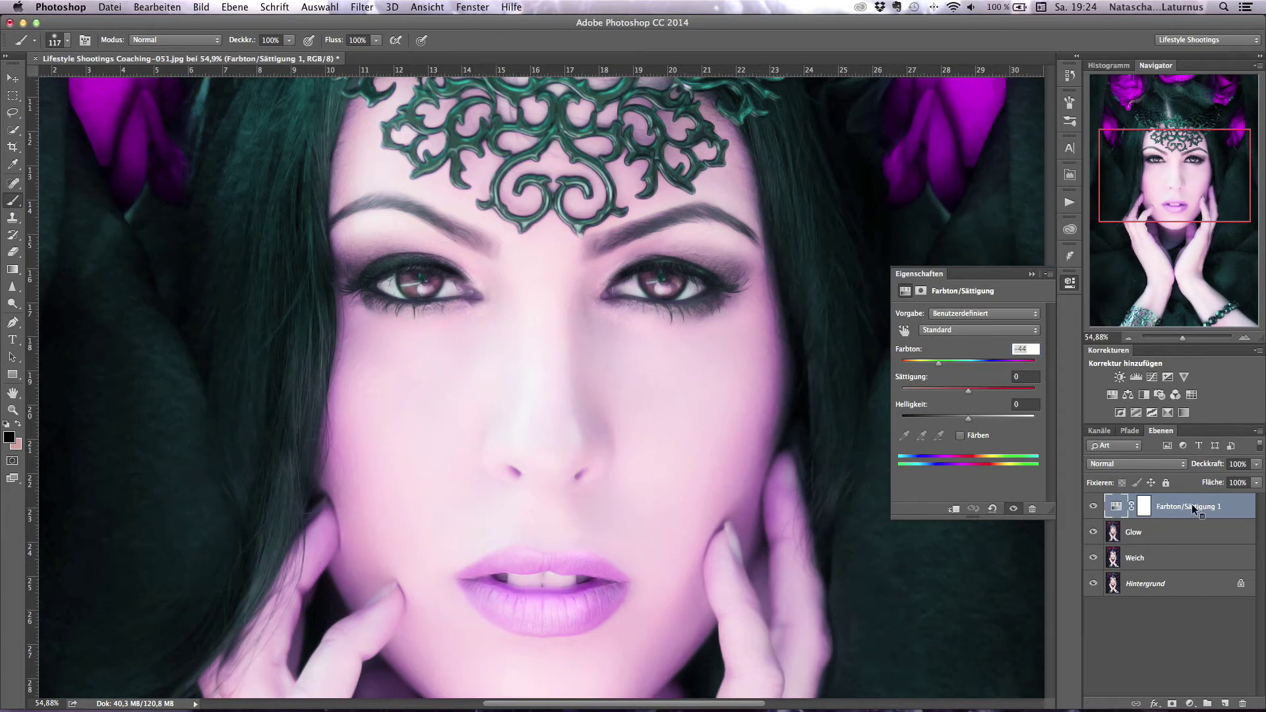
Step: Clip Farbton/Sättigung 1 to Glow using Schnittmaske erstellen
right_click(1193, 508)
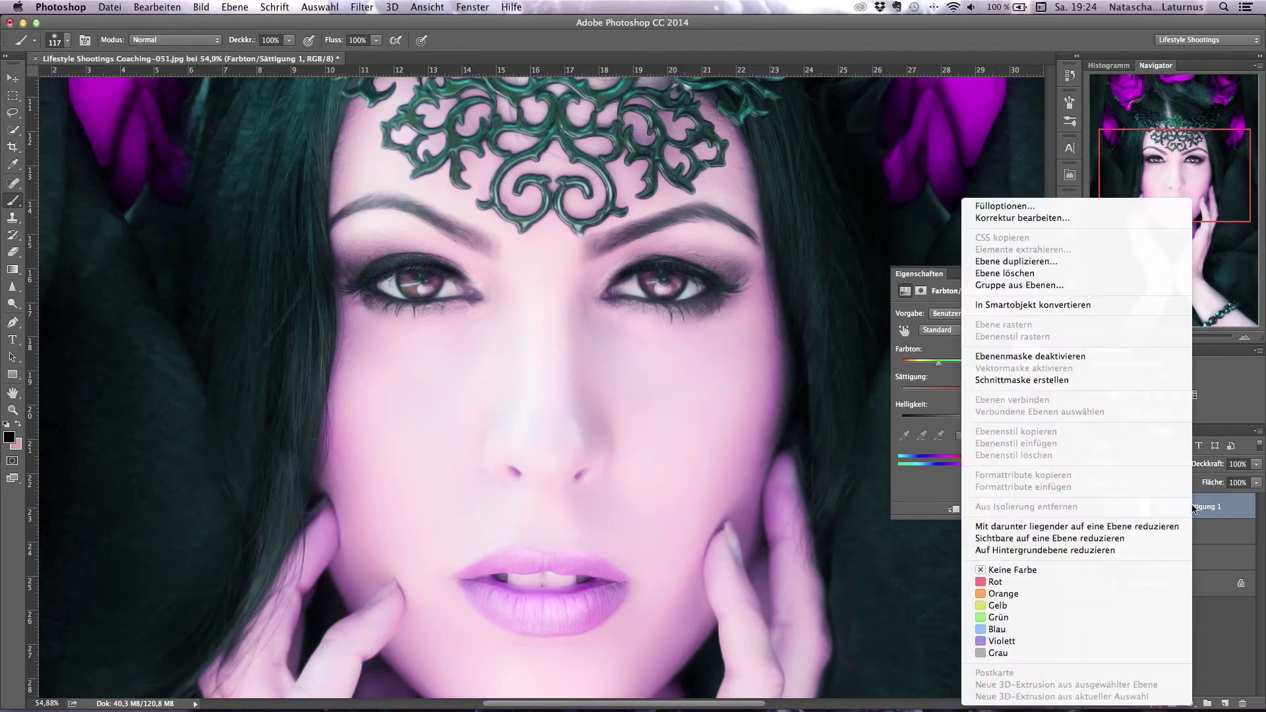
left_click(1013, 381)
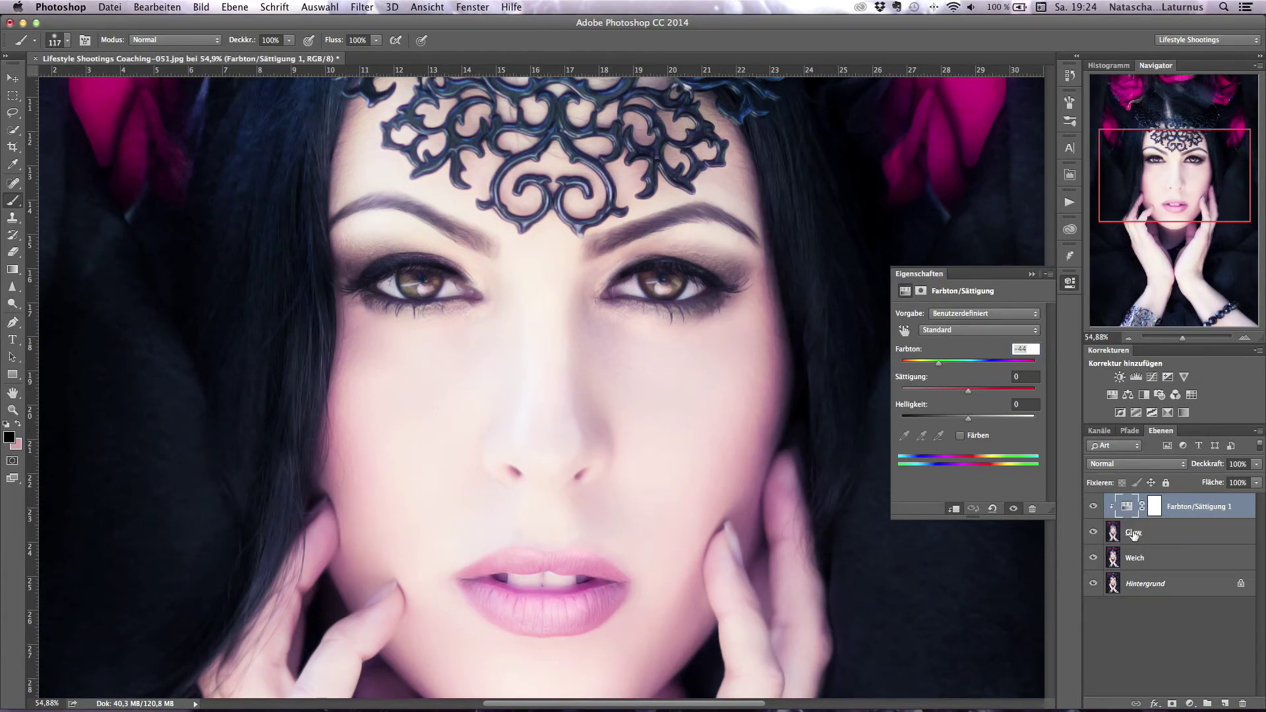
left_click(1093, 532)
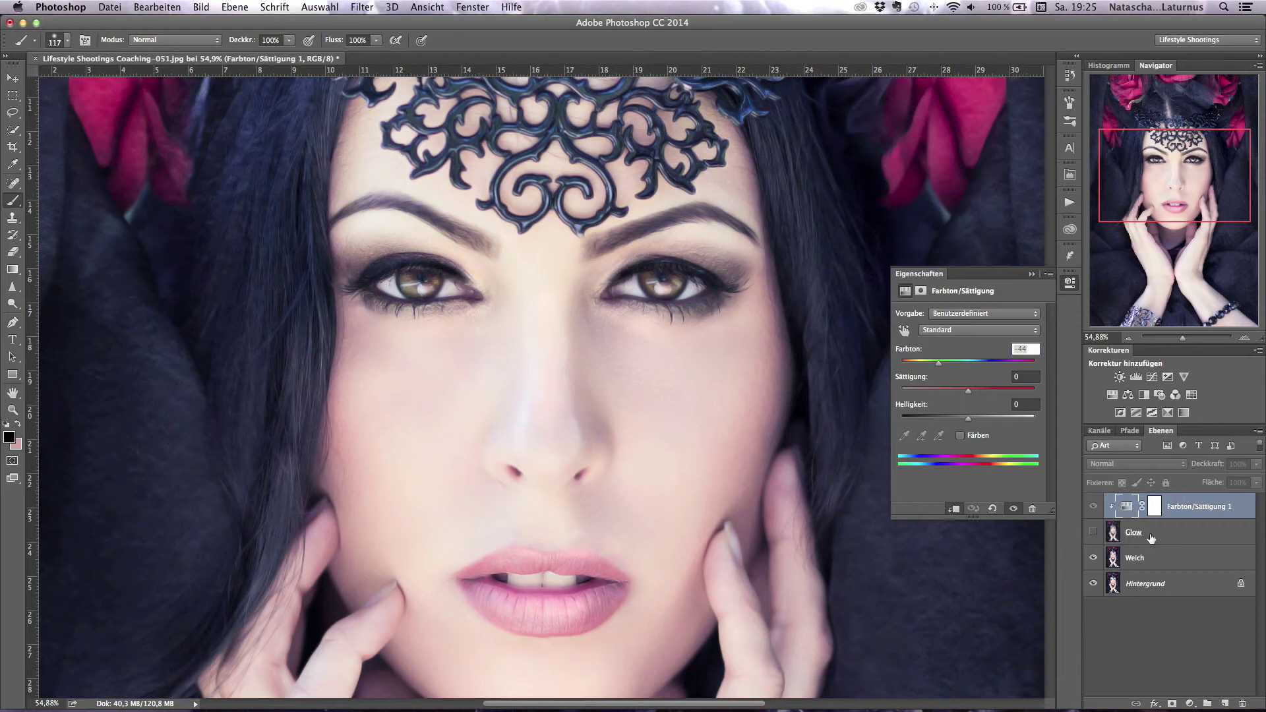
left_click(1094, 532)
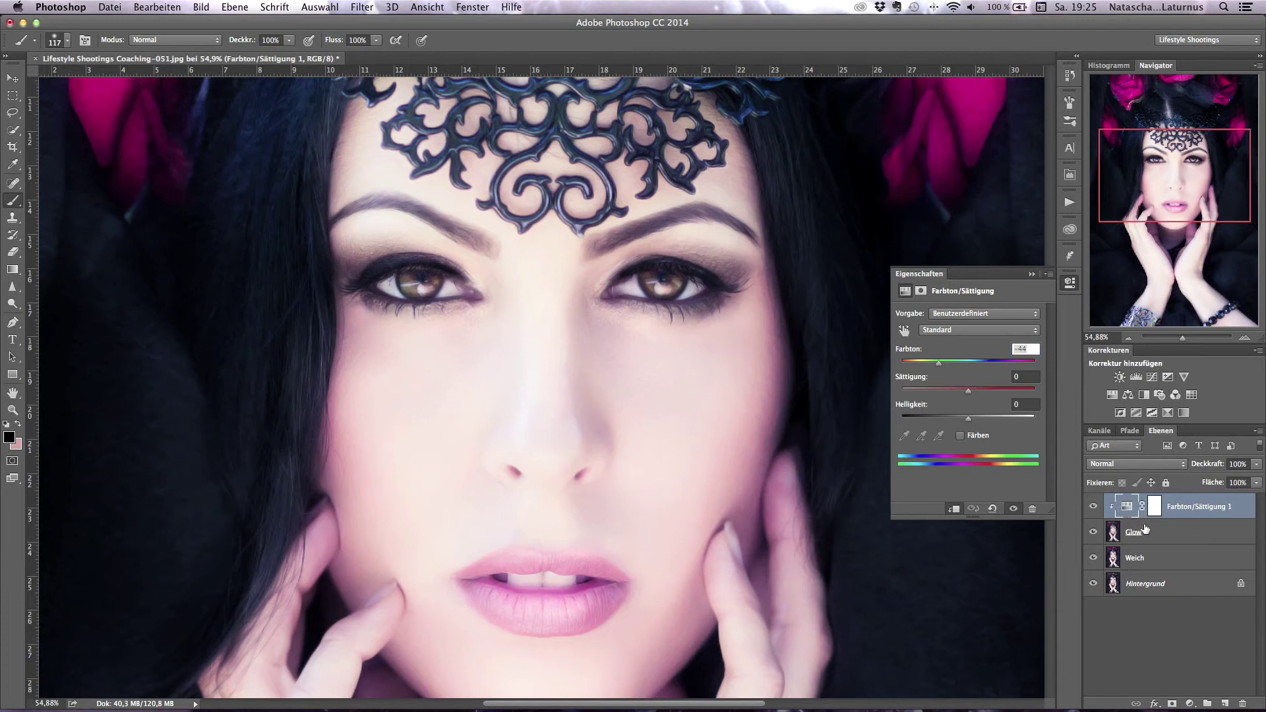
Step: Group Farbton/Sättigung 1, Glow and Weich into a group named 'Lippen weichen'
left_click(1176, 532, "shift")
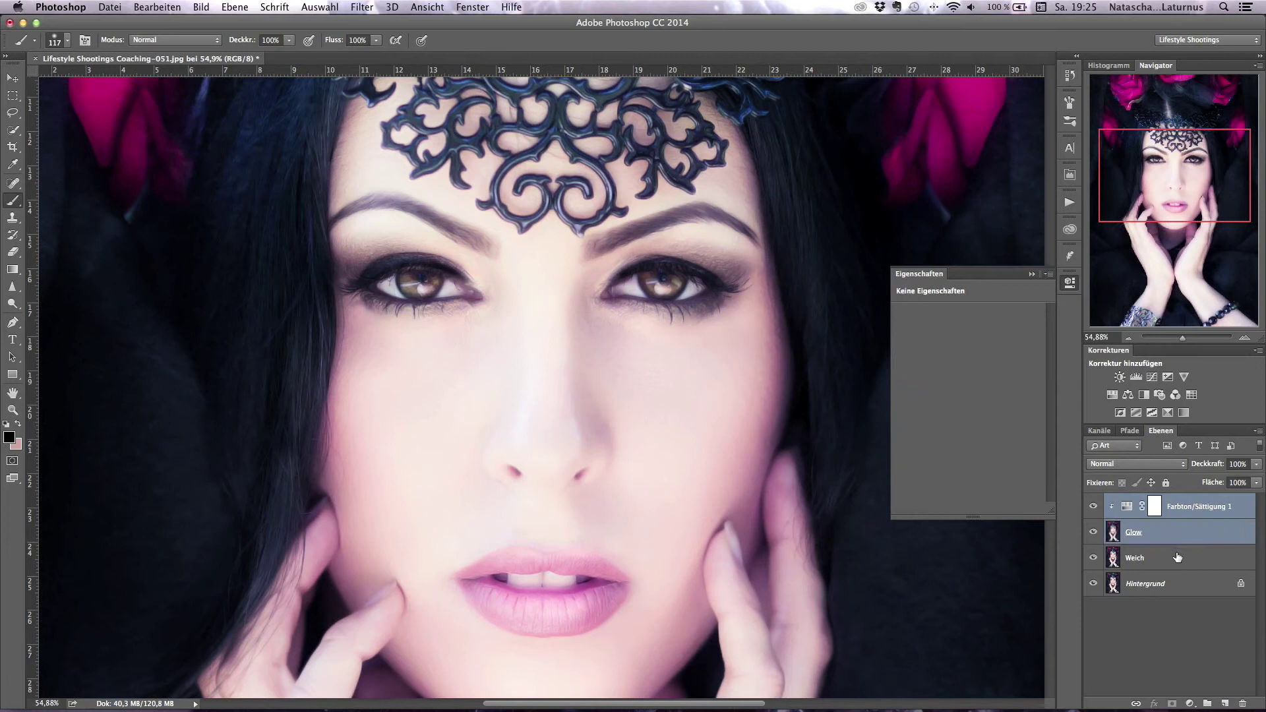
left_click(1176, 559, "shift")
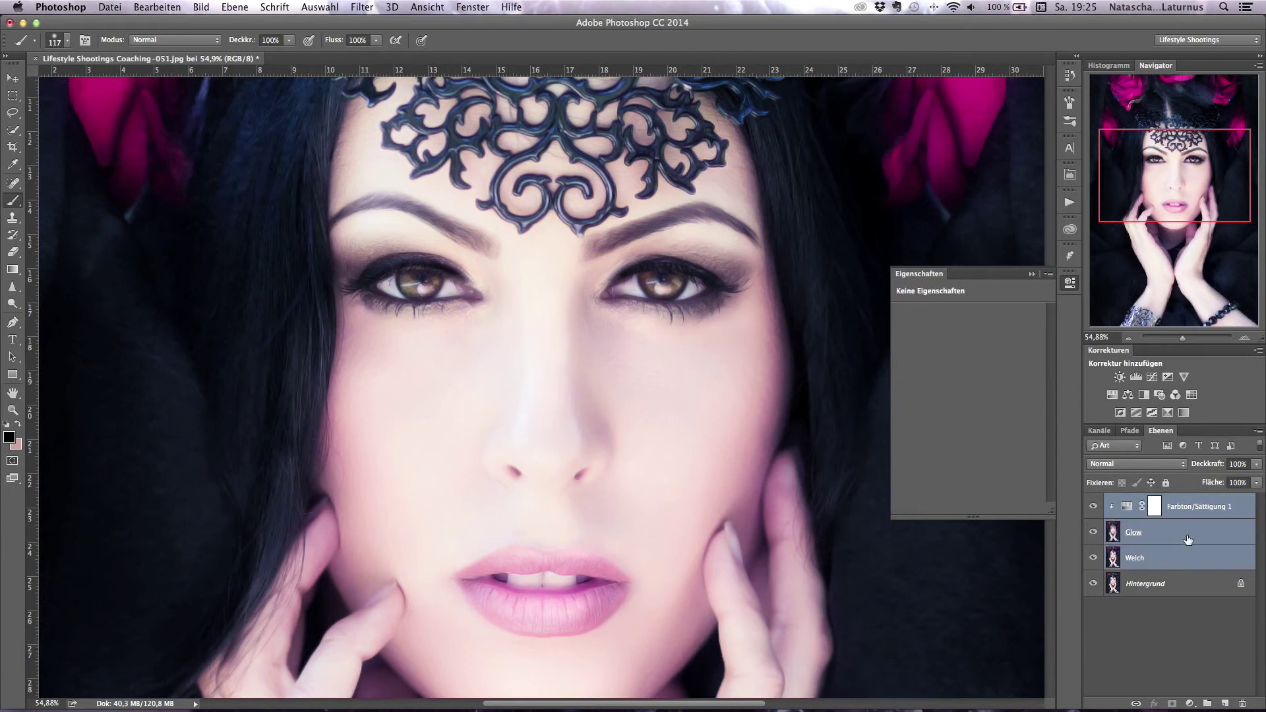
left_click_drag(1187, 539, 1208, 703)
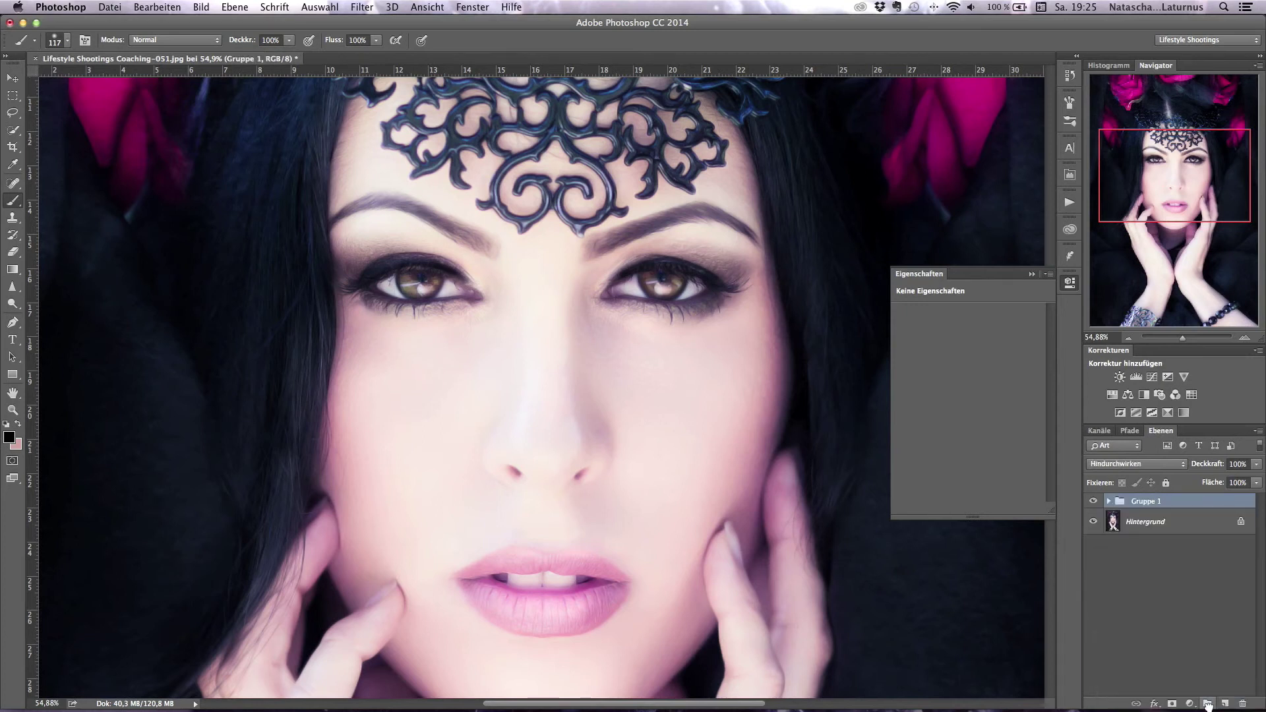
double_click(1148, 502)
type("Lippe")
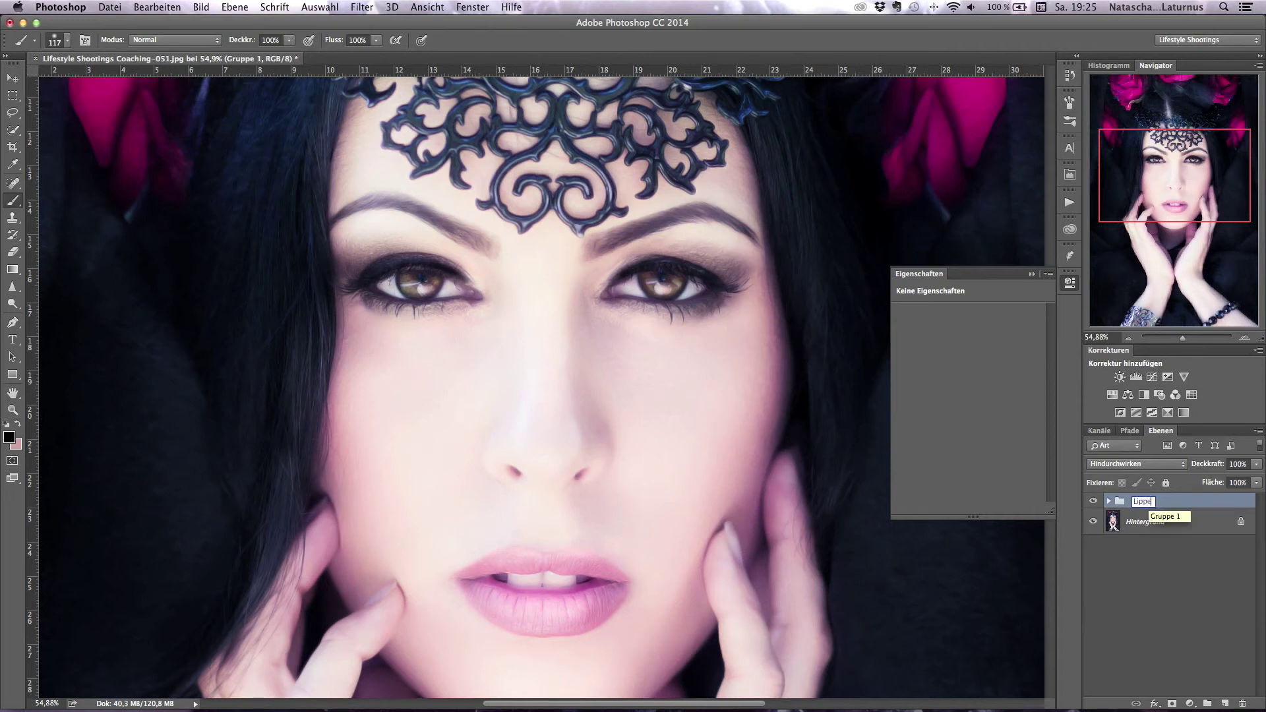
type("n weichen")
key("Return")
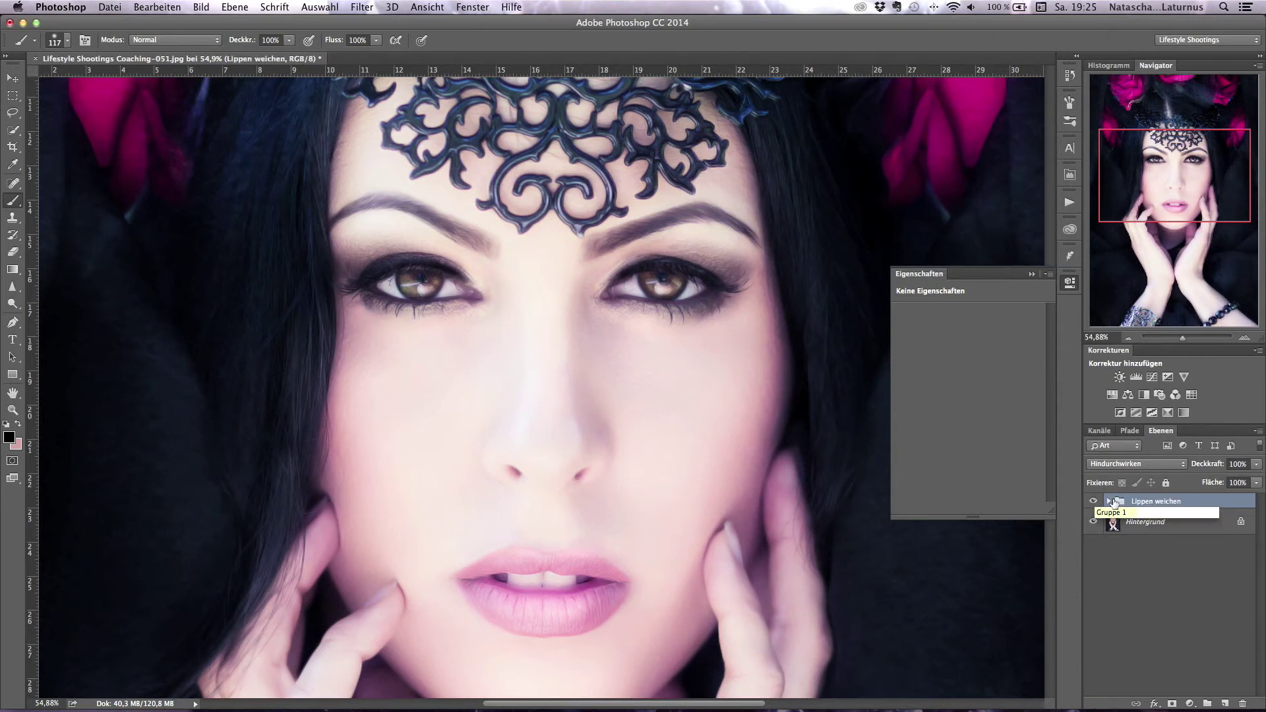
Step: Expand the Lippen weichen group and toggle its visibility off and on to compare
left_click(1109, 501)
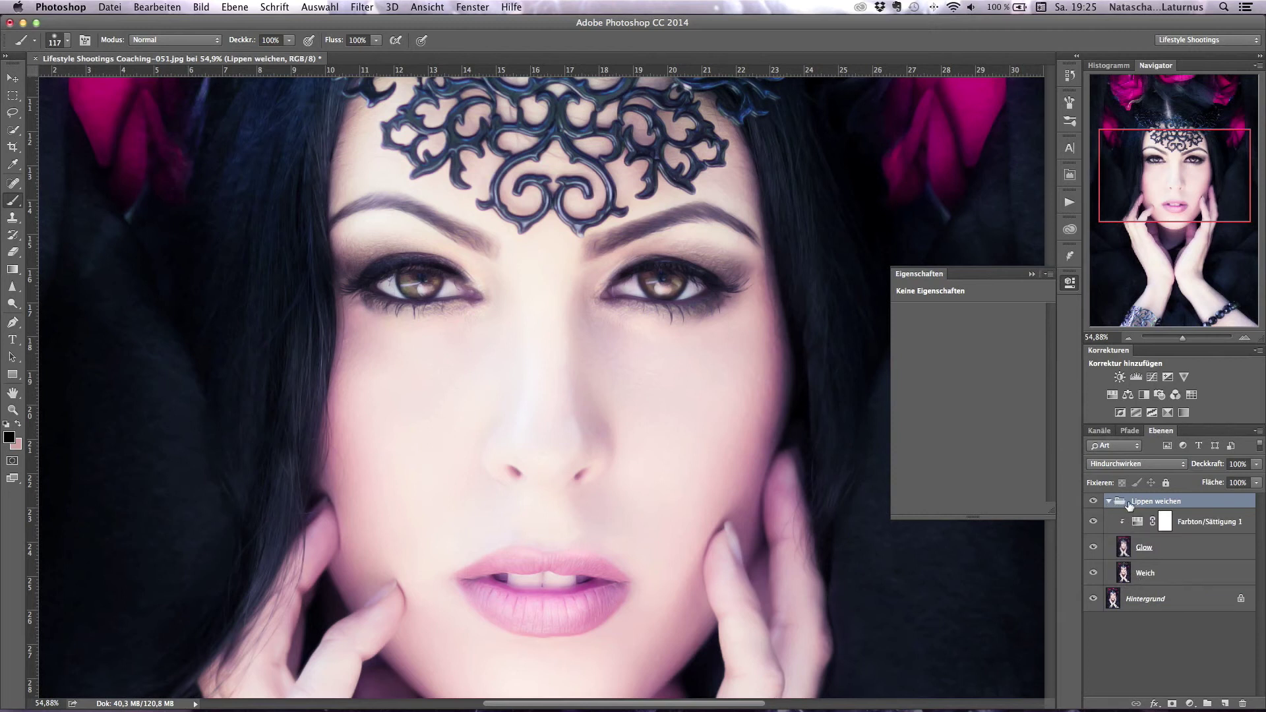
left_click(1092, 502)
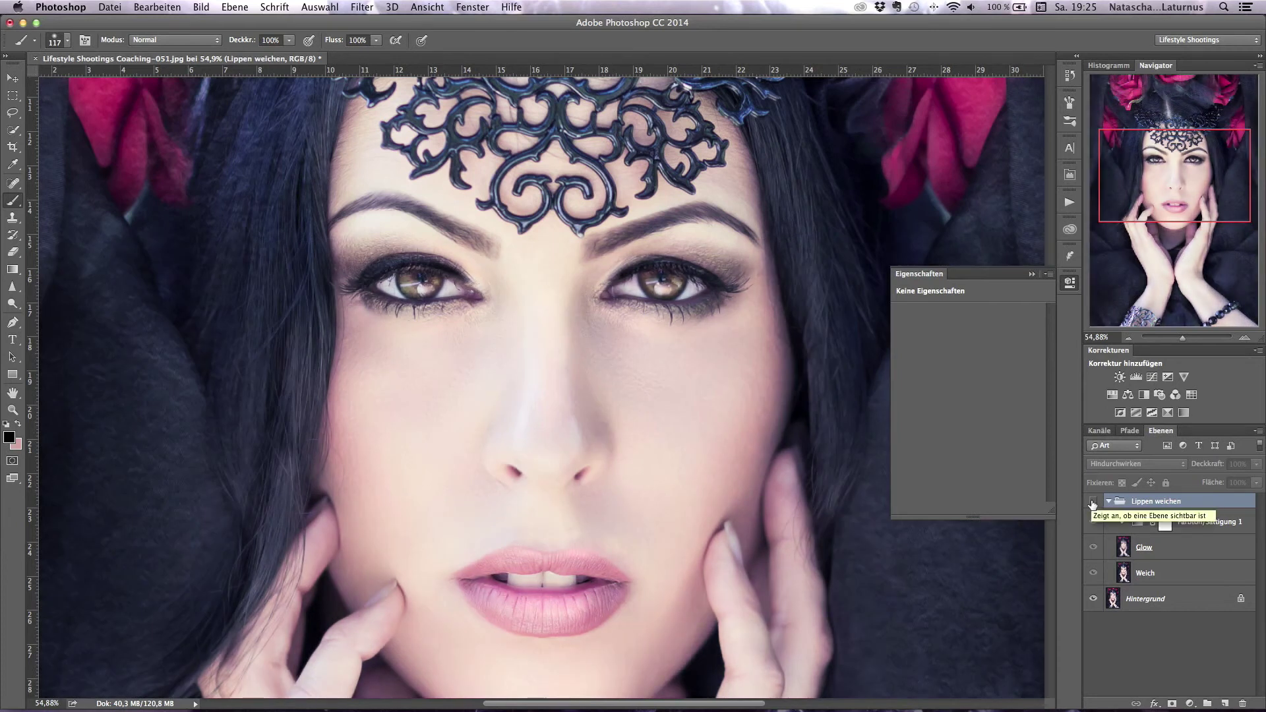
left_click(1093, 502)
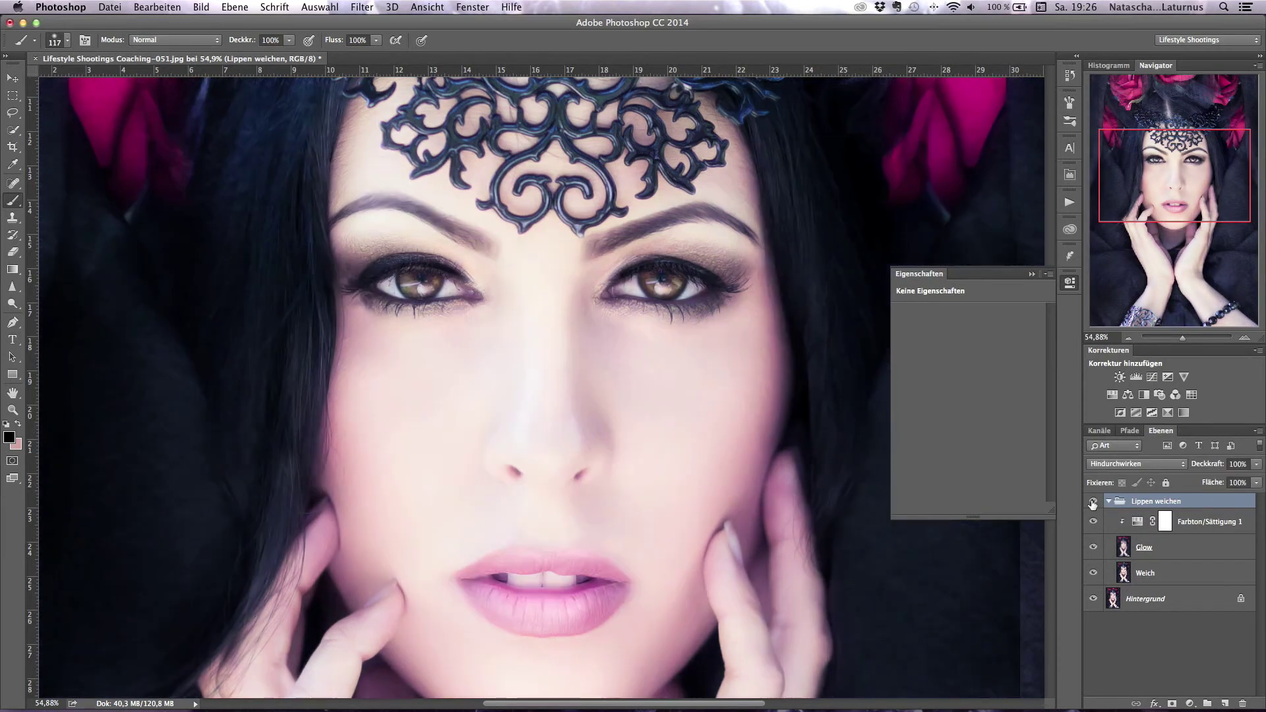
left_click(1093, 502)
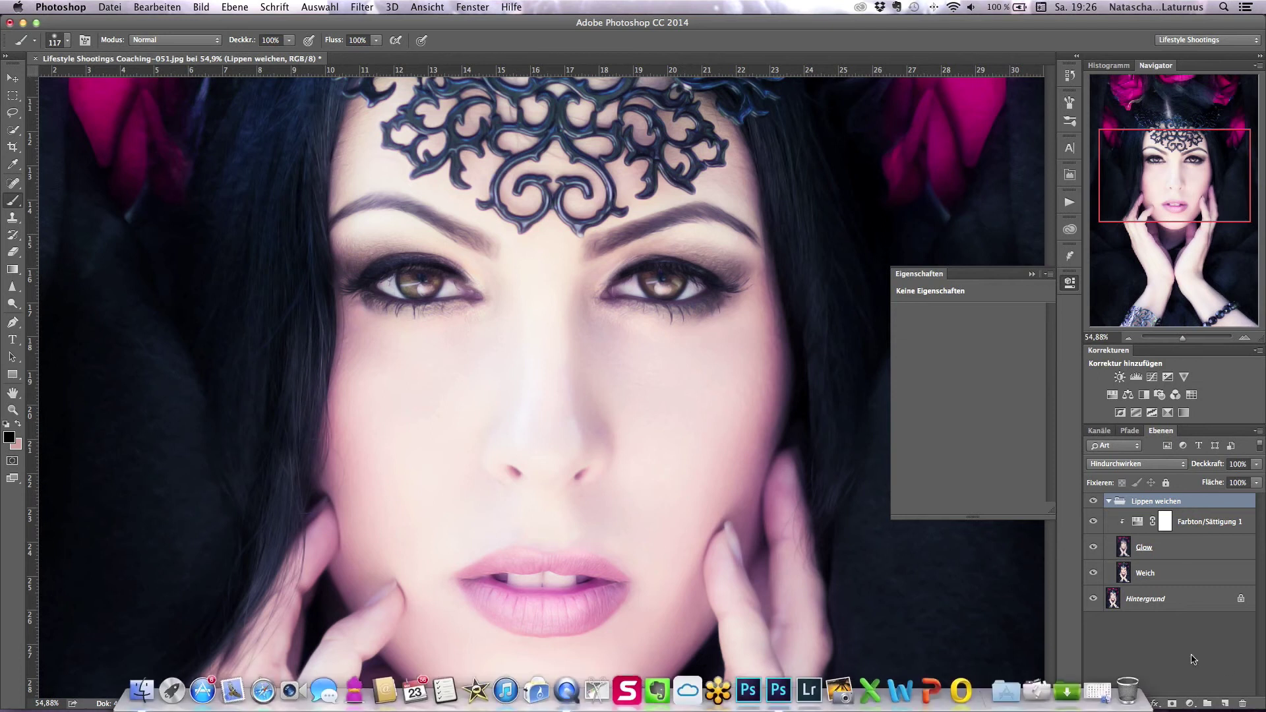
Step: Give Lippen weichen a black mask and paint the effect onto the lower lip at 54% brush opacity
left_click(1172, 703, "alt")
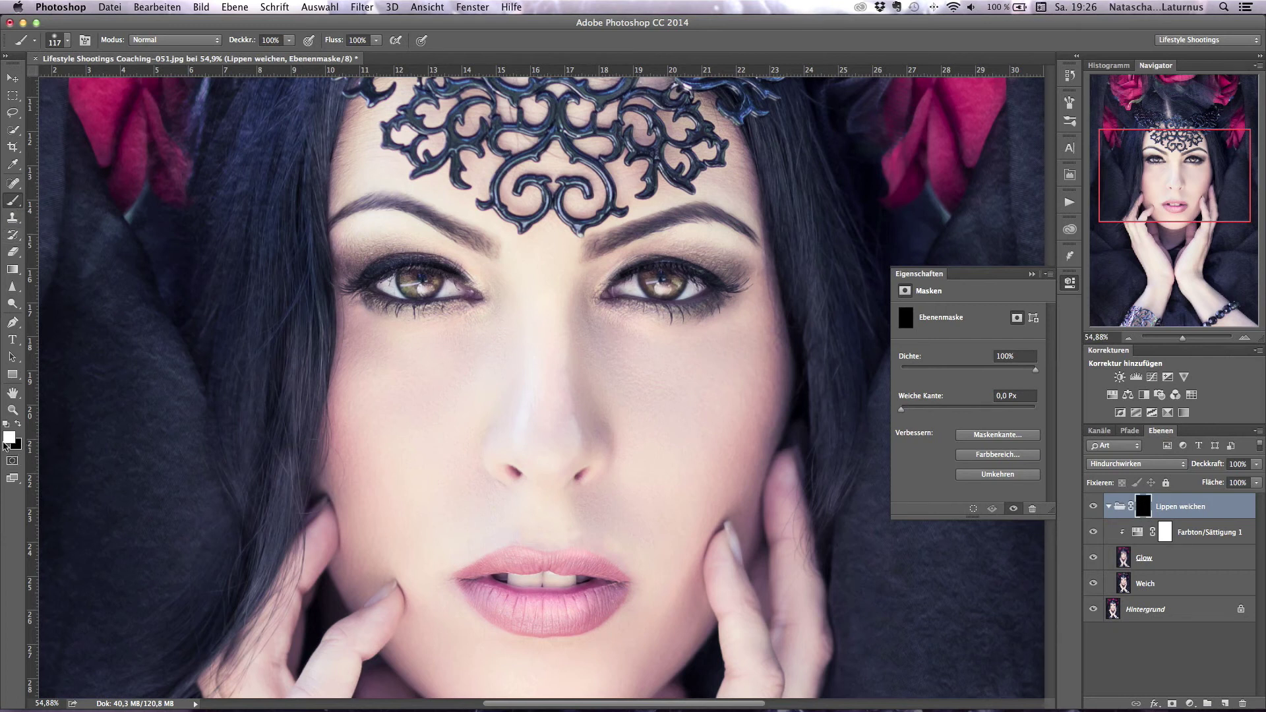
left_click(289, 40)
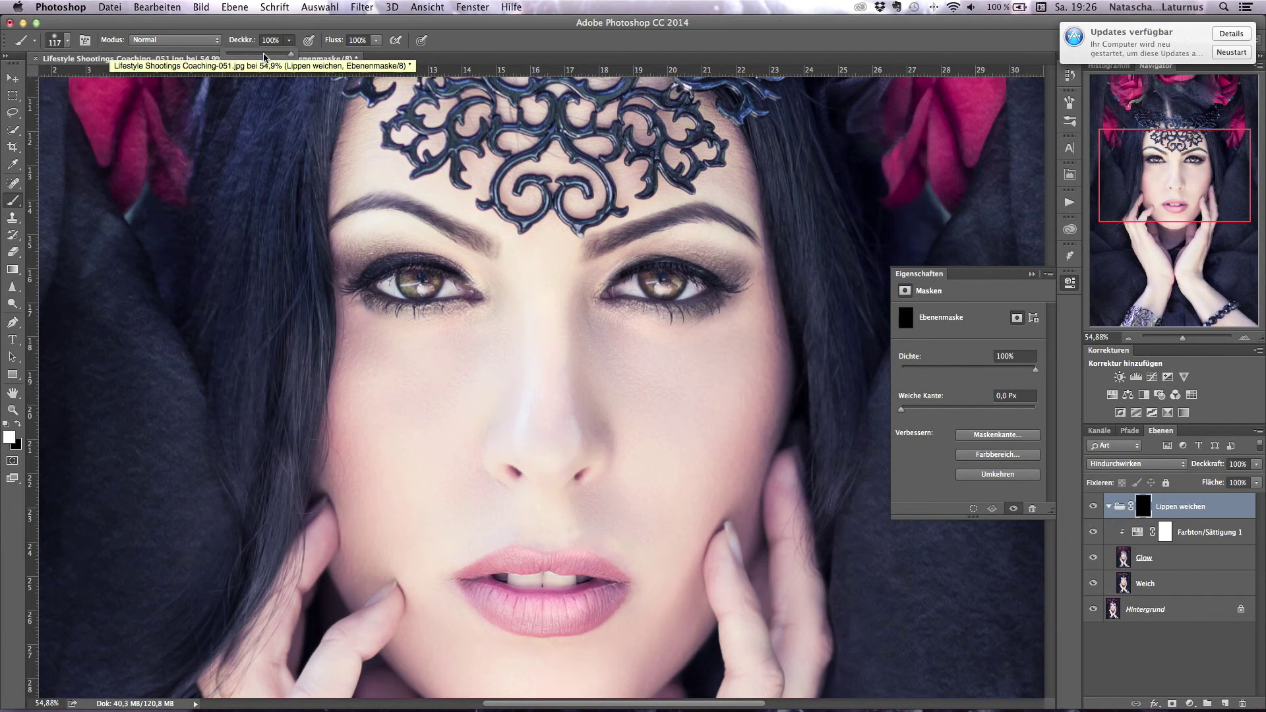
left_click(262, 53)
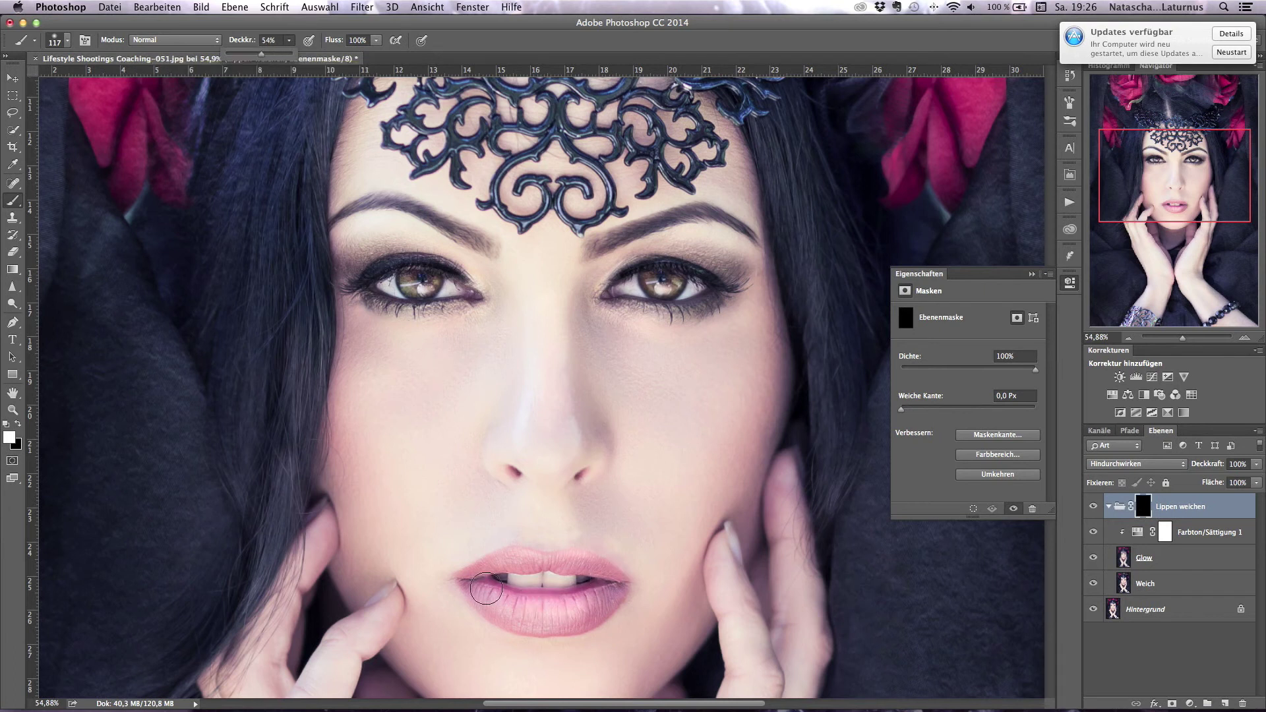
mouse_move(508, 607)
left_mouse_down()
mouse_move(593, 608)
mouse_move(613, 584)
left_mouse_up()
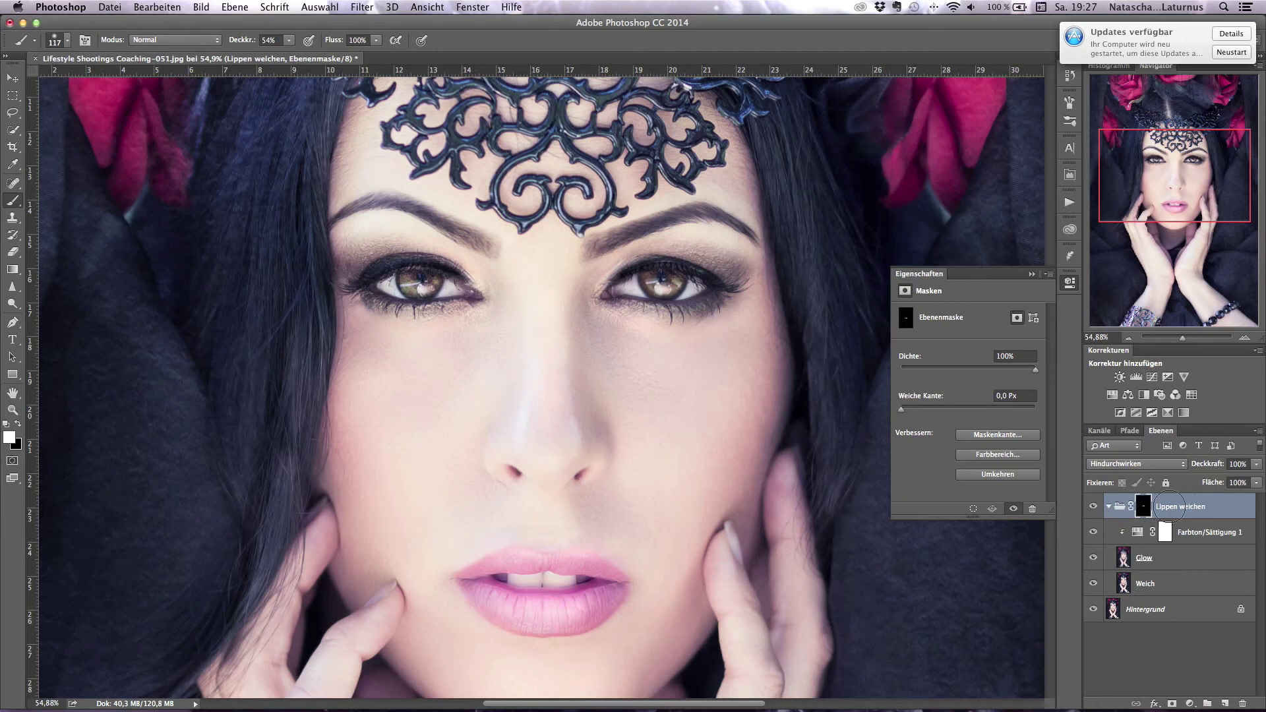
Step: Paint the soft effect over the lips, compare by toggling Lippen weichen, then show Glow
left_click_drag(569, 606, 603, 604)
left_click(1093, 506)
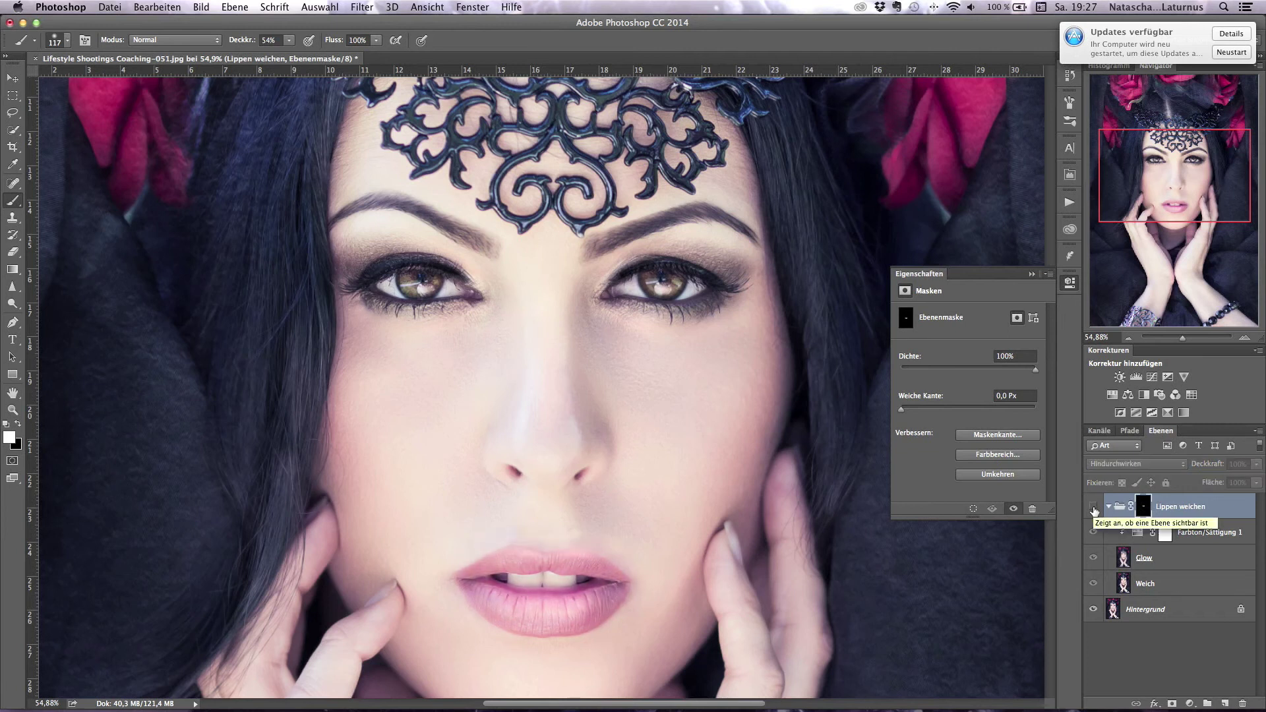
left_click(1093, 506)
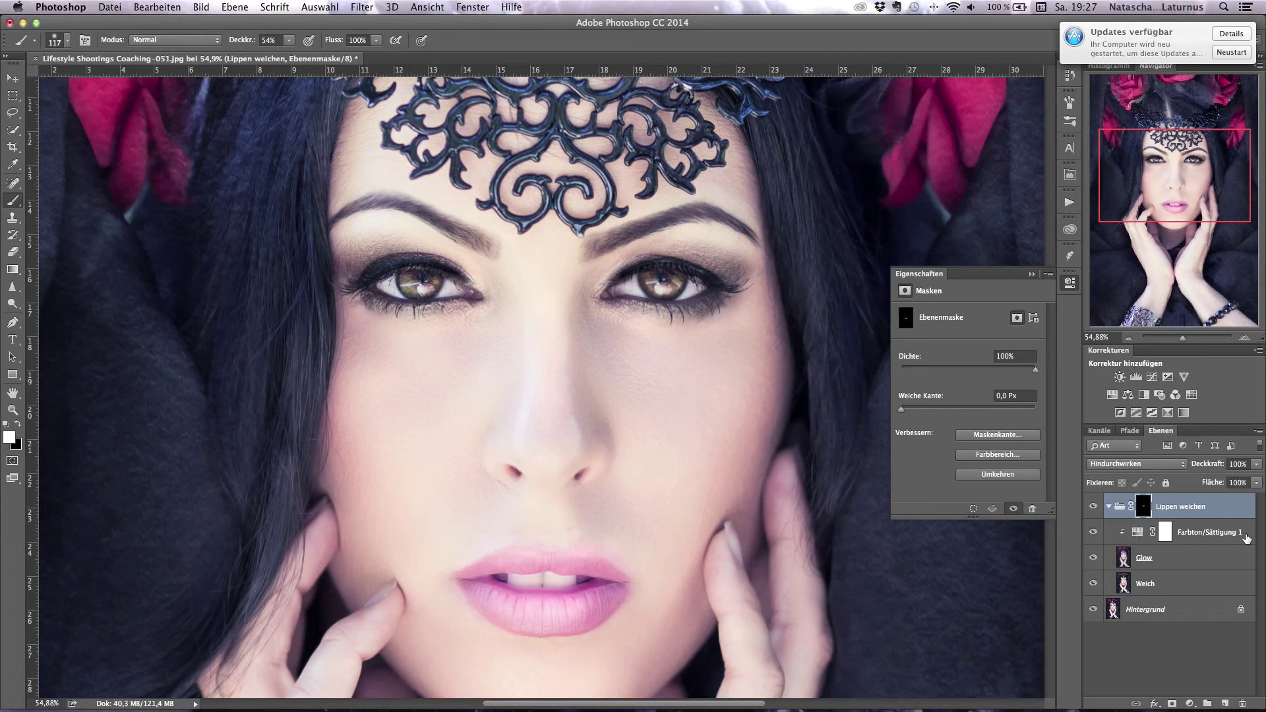
left_click(1093, 559)
Step: Try lip hue shifts of -69, +27 and +50 in Farbton/Sättigung 1, reverting to +27
left_click(1136, 535)
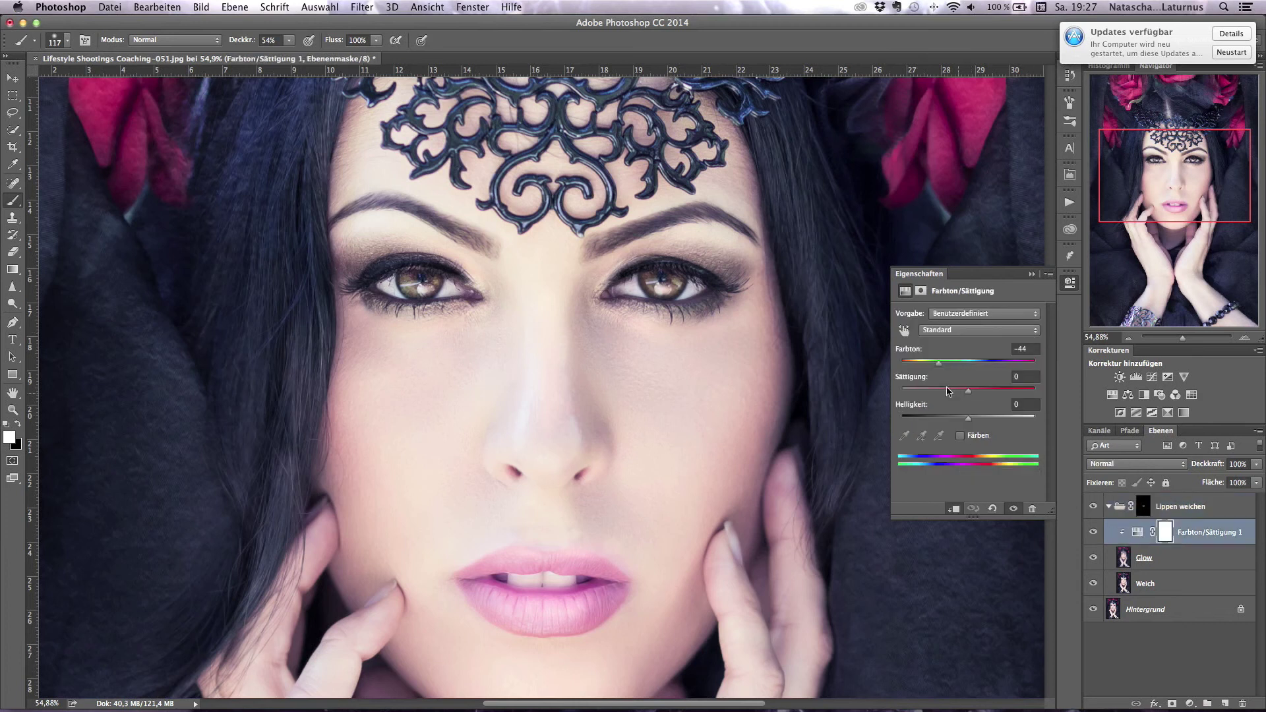
mouse_move(936, 365)
left_mouse_down()
mouse_move(918, 365)
mouse_move(974, 365)
left_mouse_up()
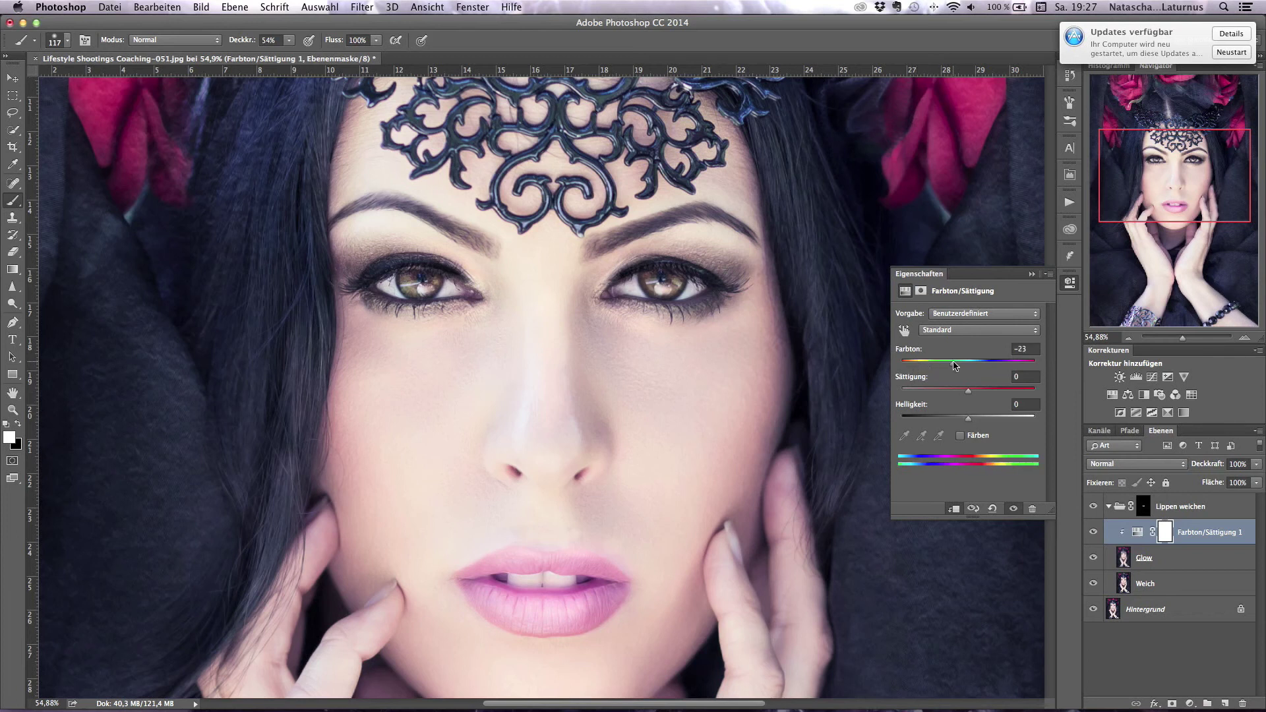
left_click(988, 361)
left_click_drag(987, 364, 1025, 365)
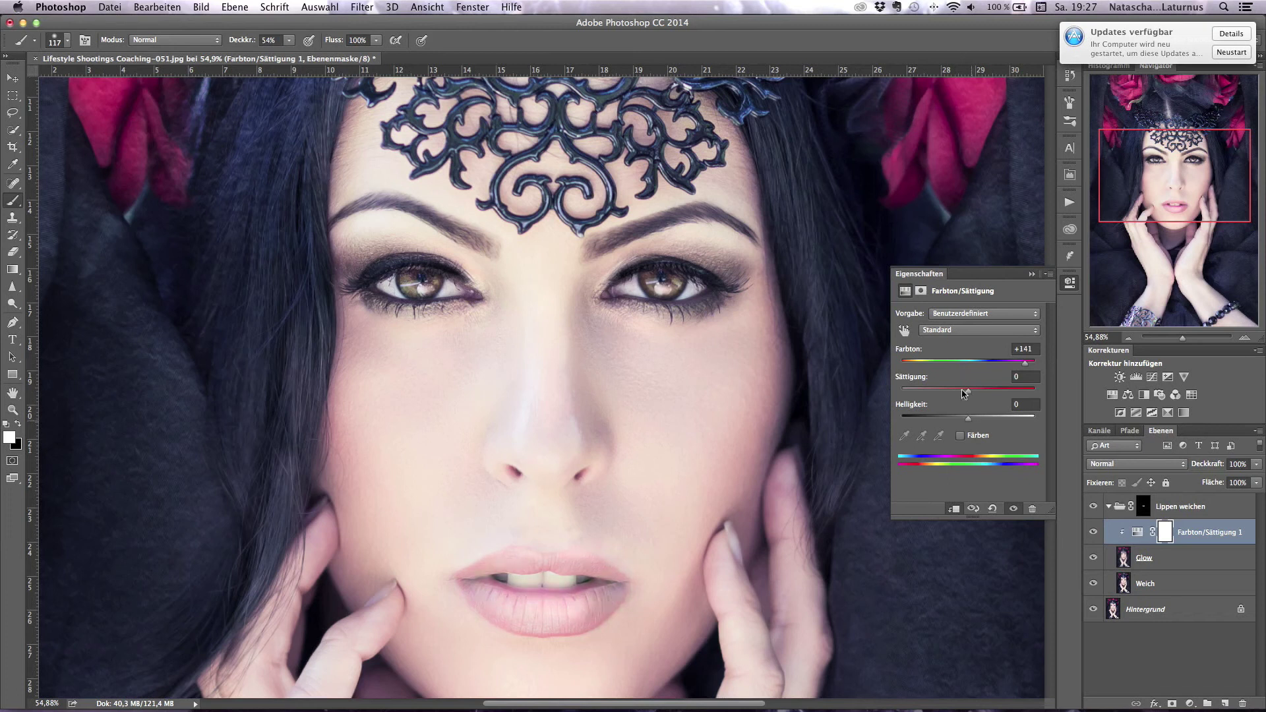
key("ctrl+z")
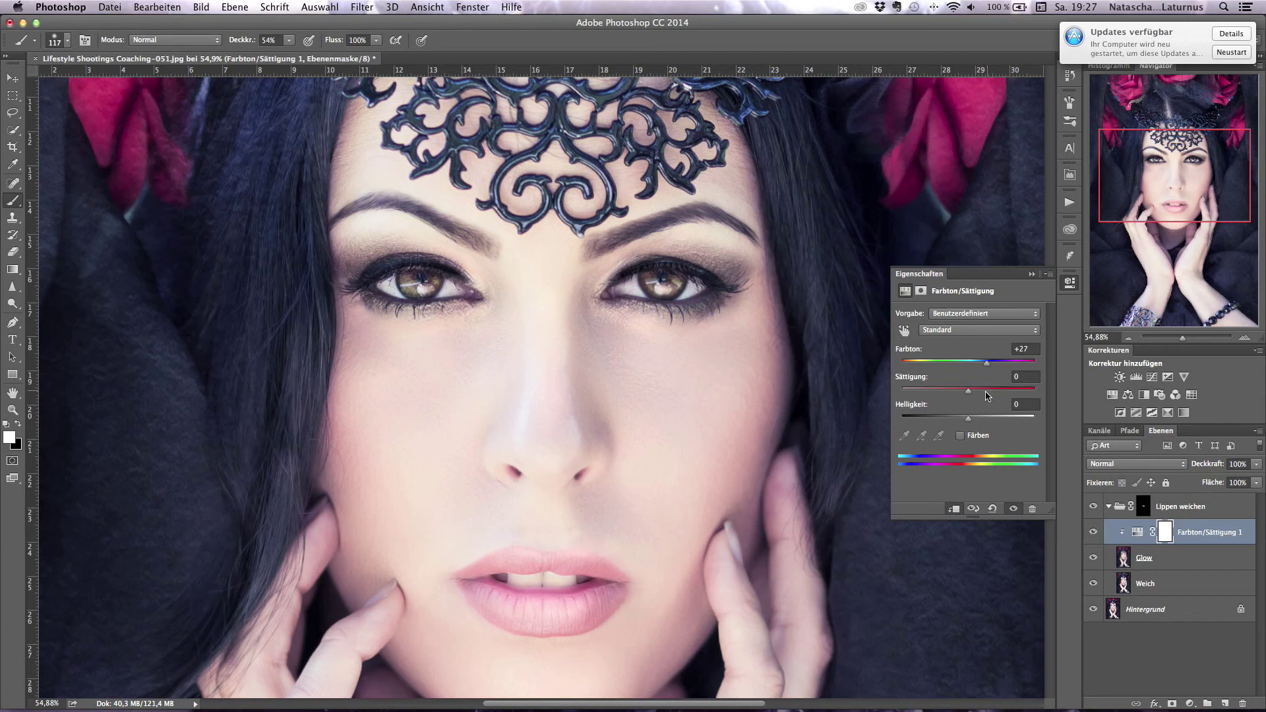
Step: Test further lip hue shifts from -139 to +125, settling on -89
left_click(912, 363)
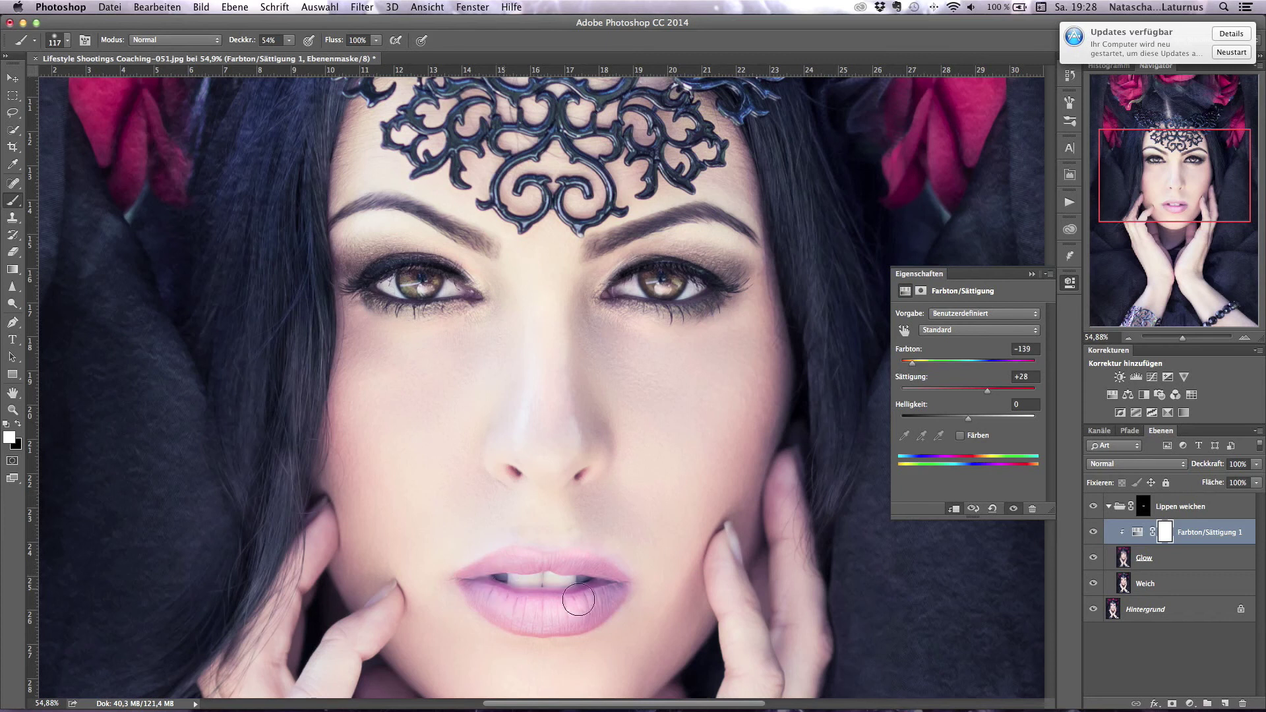
left_click(937, 364)
left_click(962, 362)
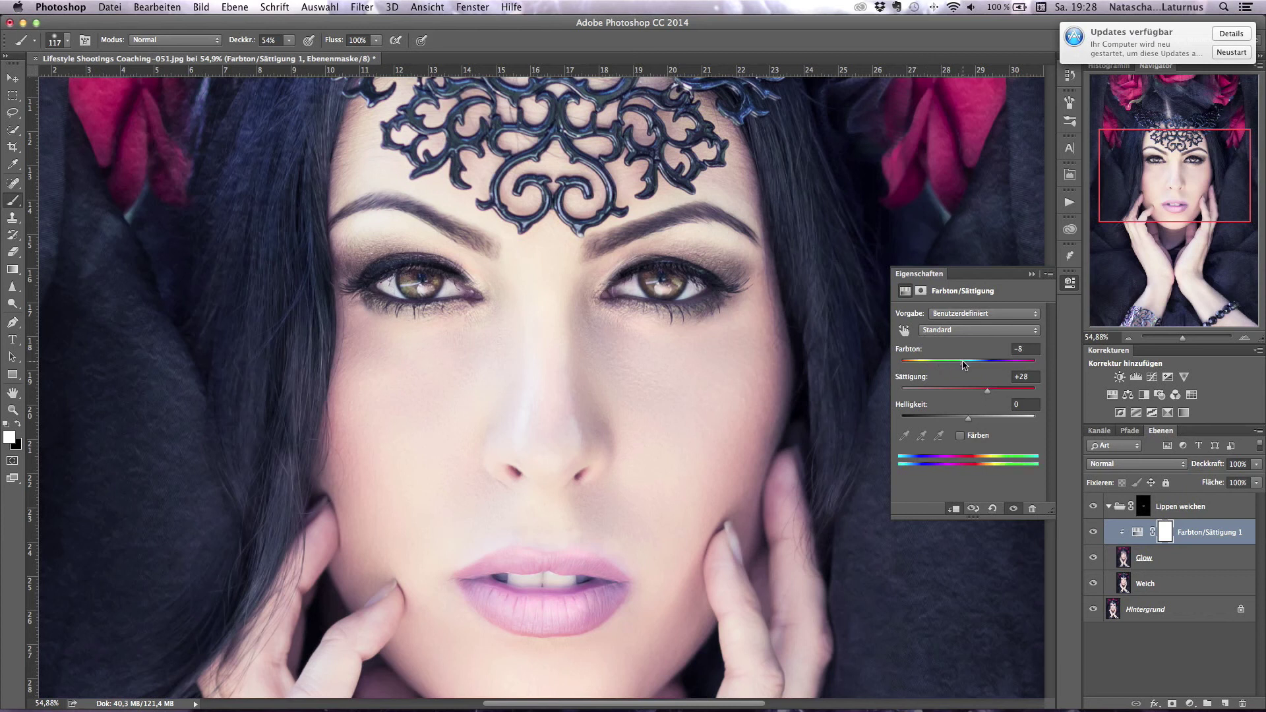
left_click(997, 368)
left_click(1004, 363)
left_click(1019, 362)
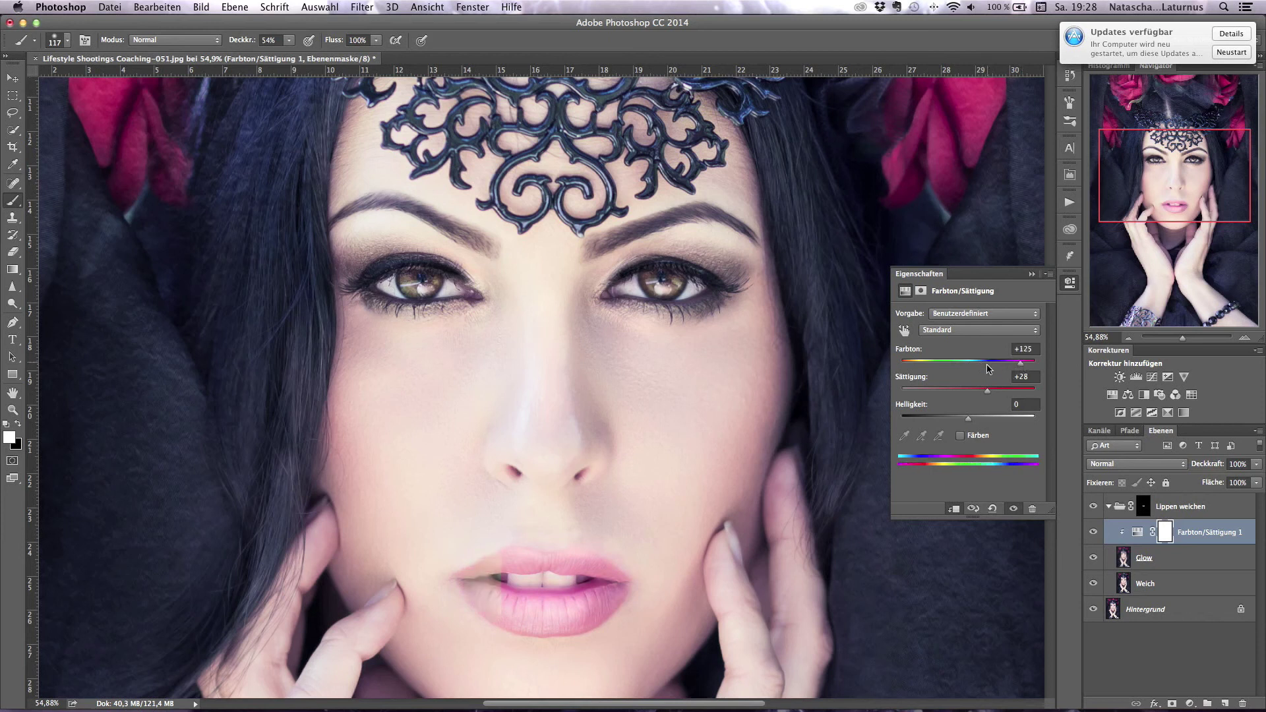
left_click(944, 364)
left_click(926, 363)
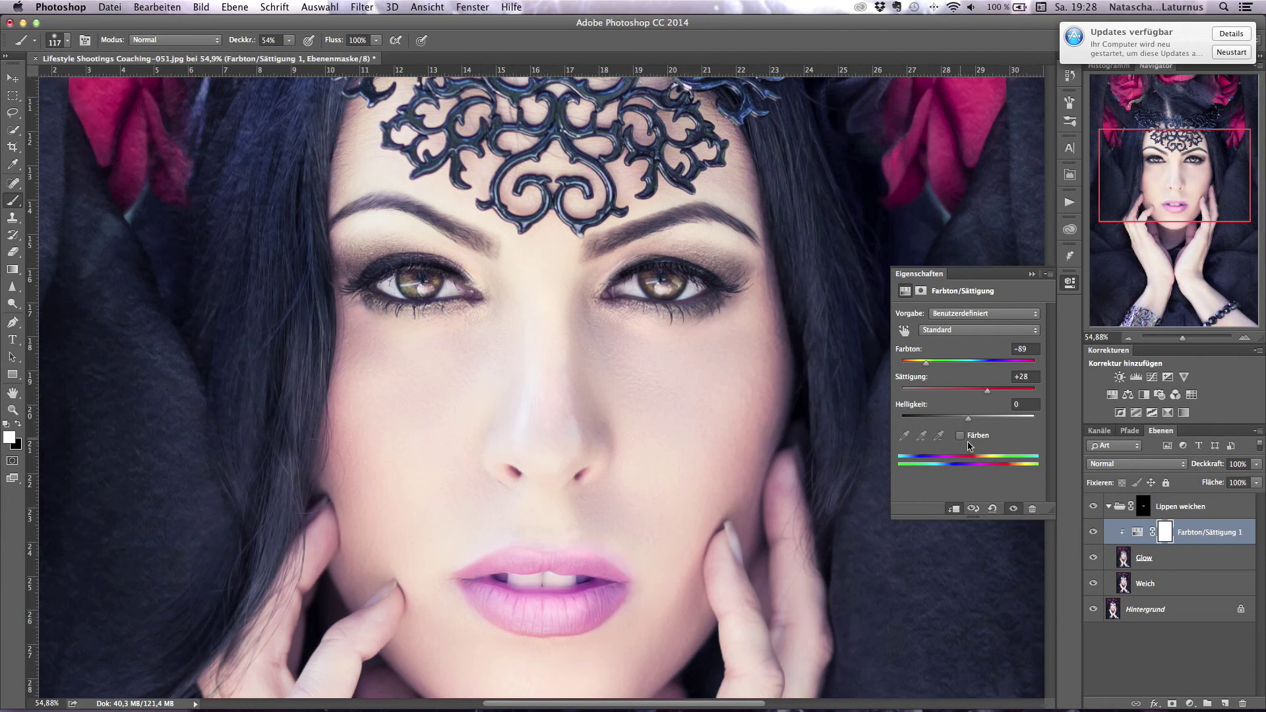
Step: Colourise the lips with tint hue 74 and saturation 25, comparing with colourise off
left_click(961, 436)
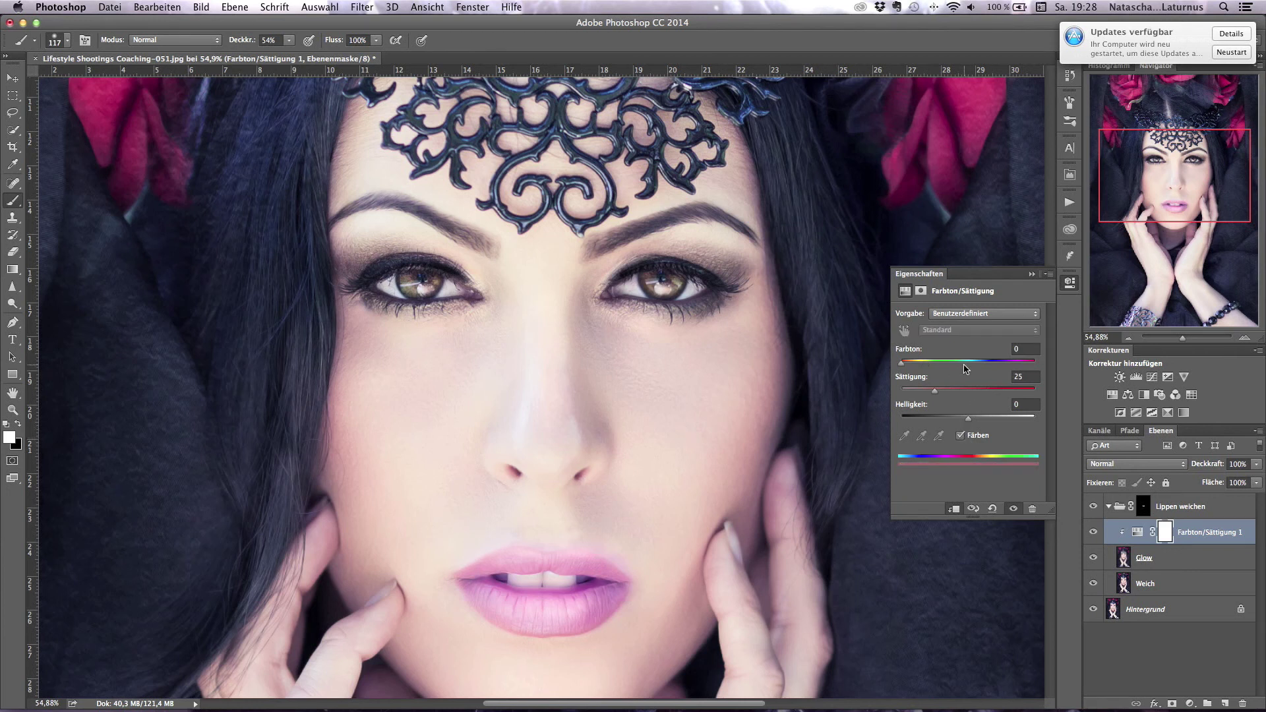
left_click_drag(926, 362, 1000, 367)
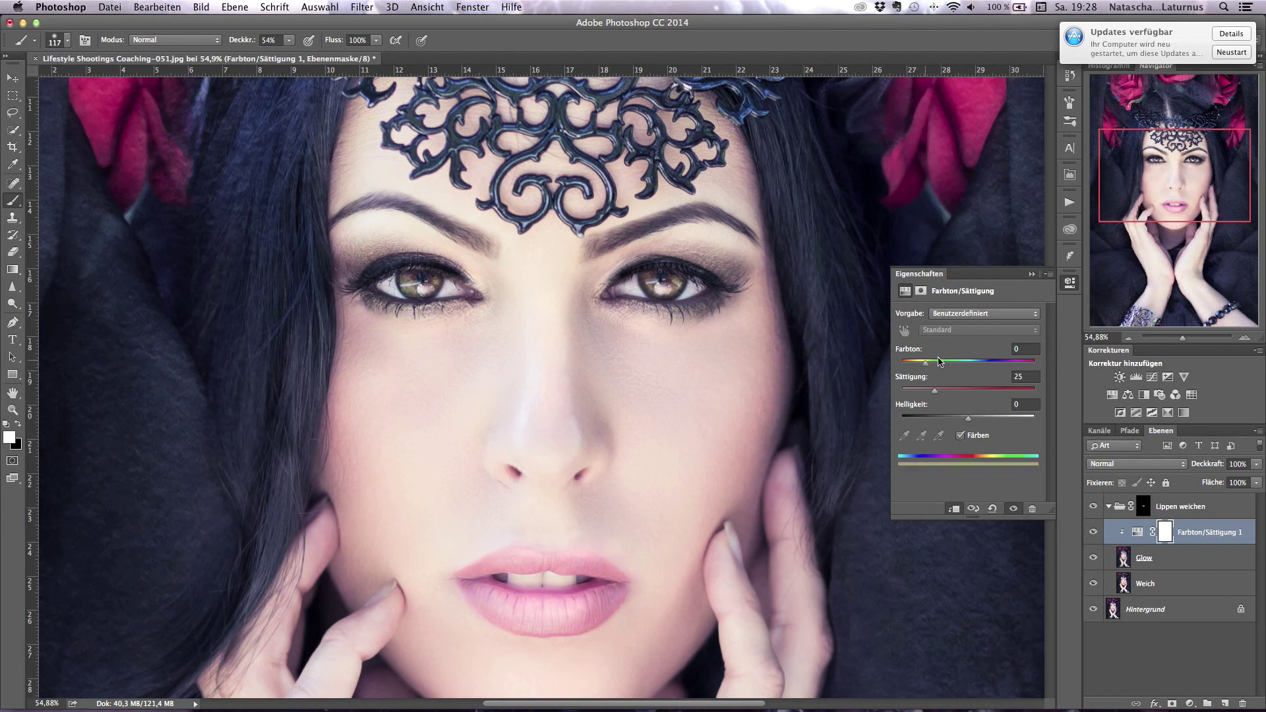
left_click(1000, 362)
left_click_drag(984, 364, 929, 362)
left_click(960, 435)
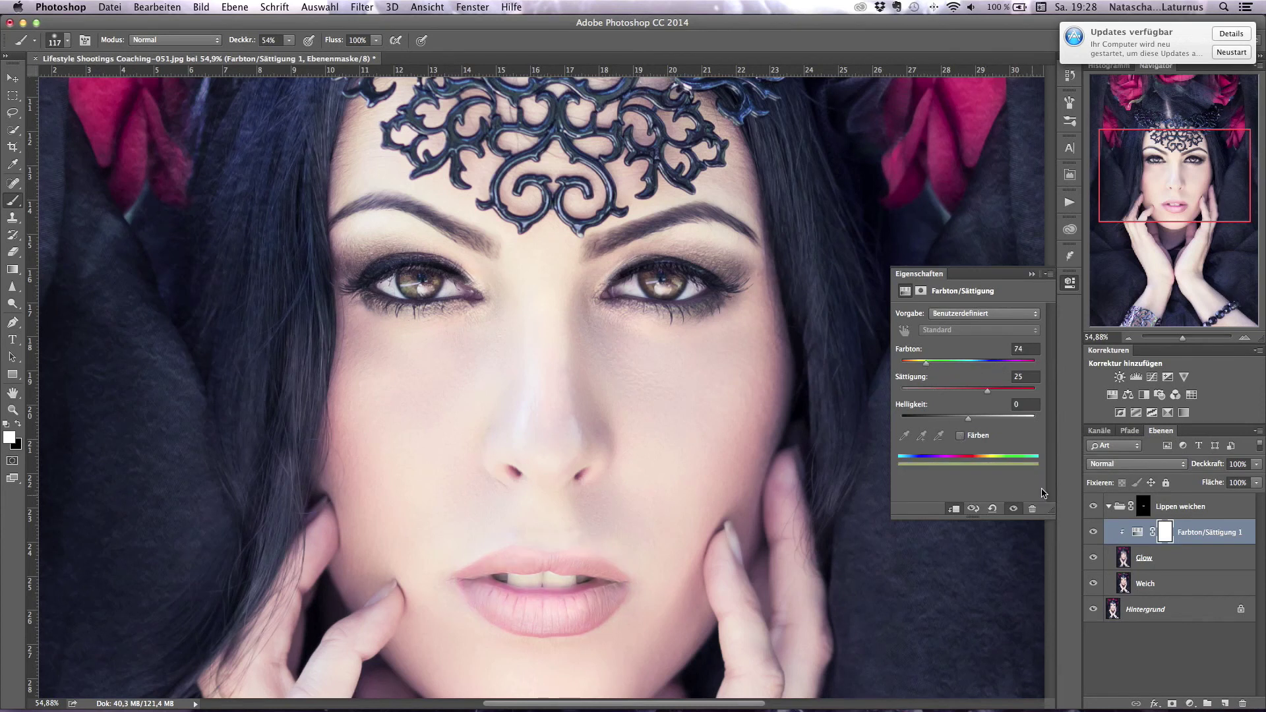
left_click(960, 436)
left_click(1070, 285)
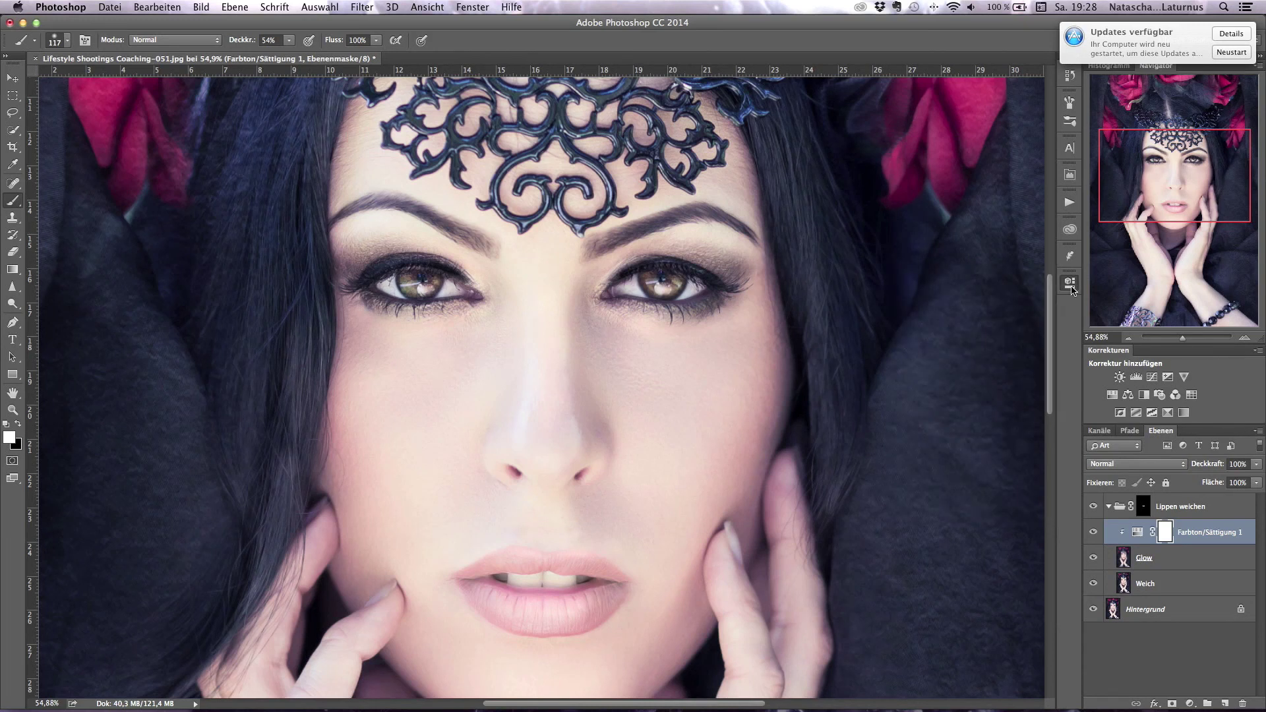
Step: Turn off Colorize to restore the -89 hue shift with saturation +28
left_click(1071, 285)
left_click(962, 436)
left_click(1070, 284)
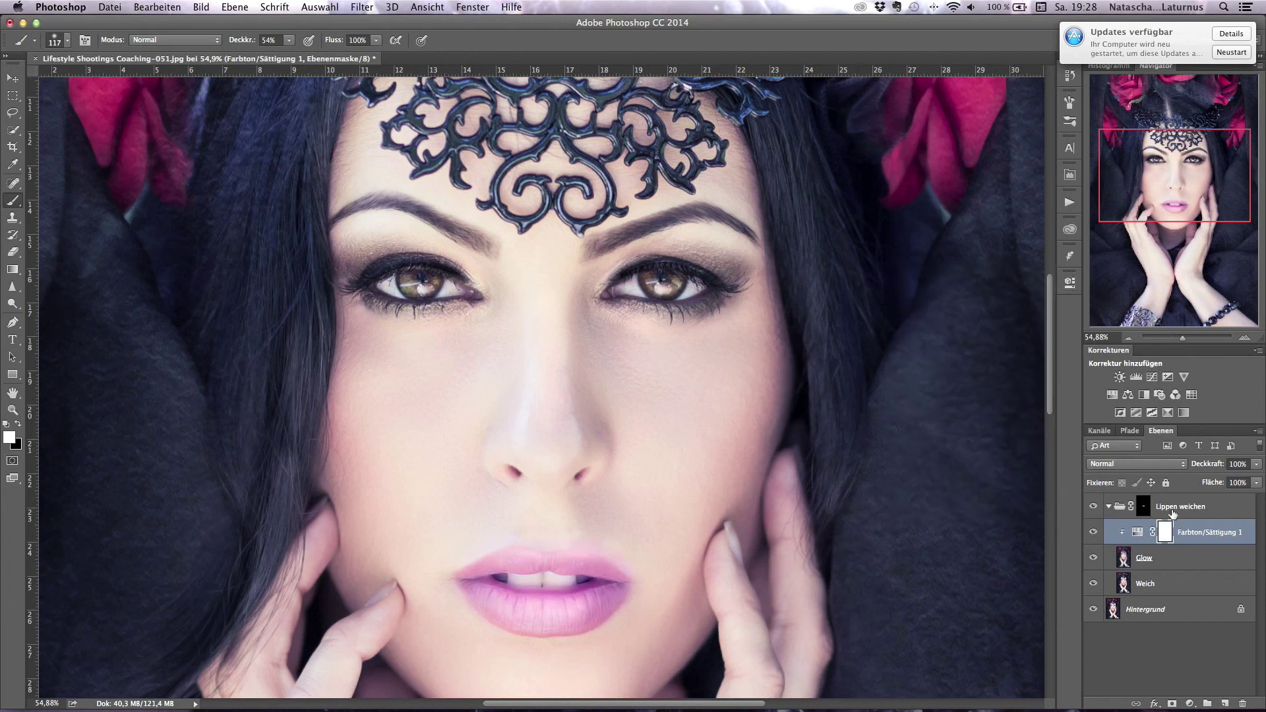
Step: Select the Lippen weichen group and toggle its visibility to compare the lips
left_click(1180, 508)
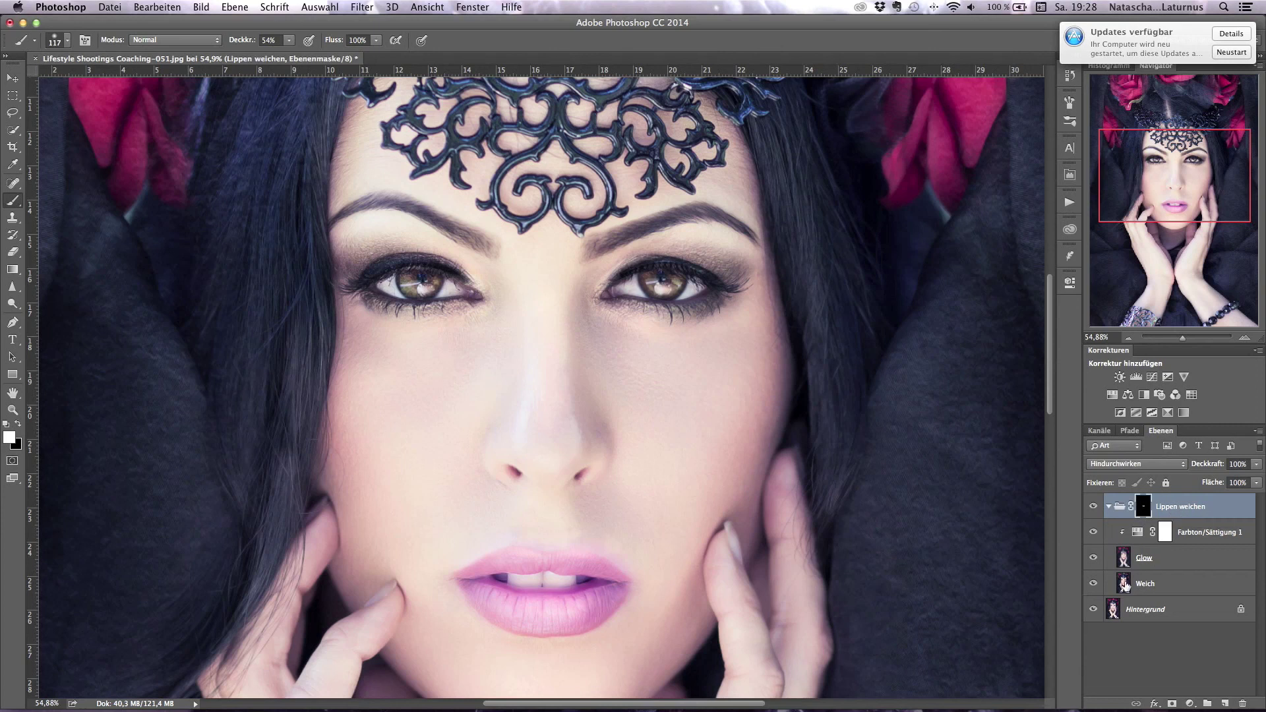
left_click(1093, 506)
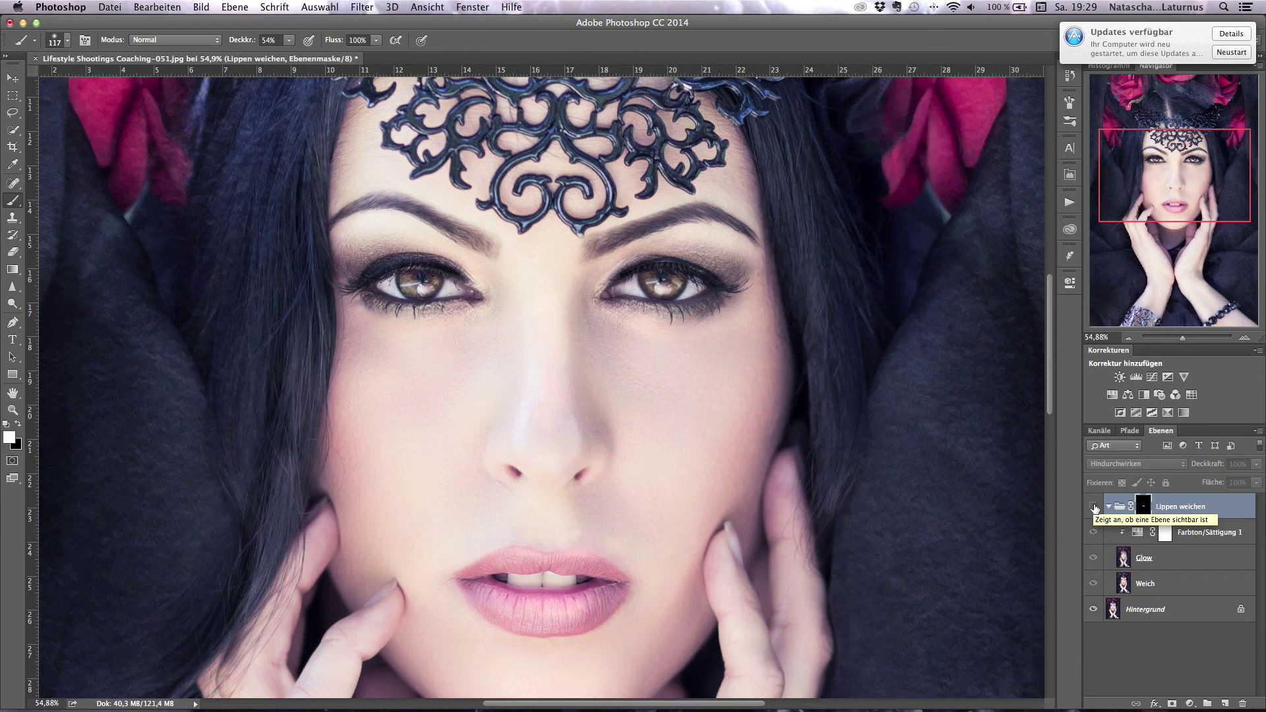
left_click(1093, 507)
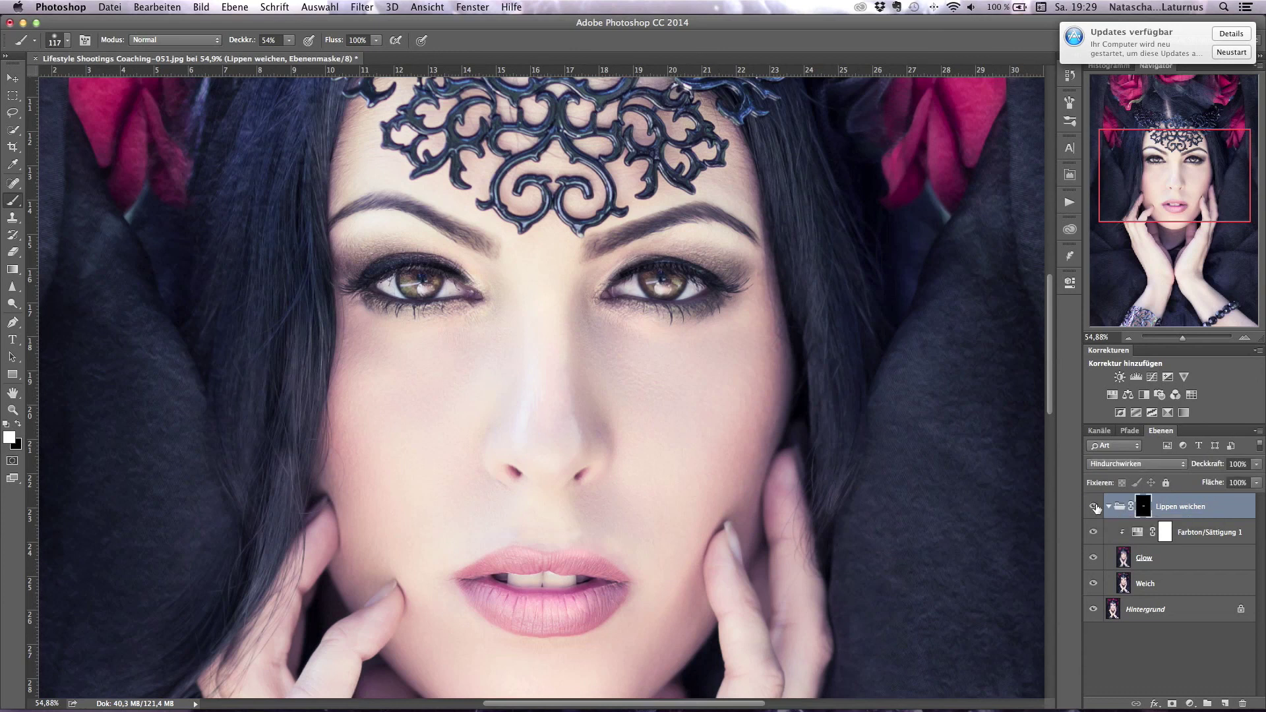